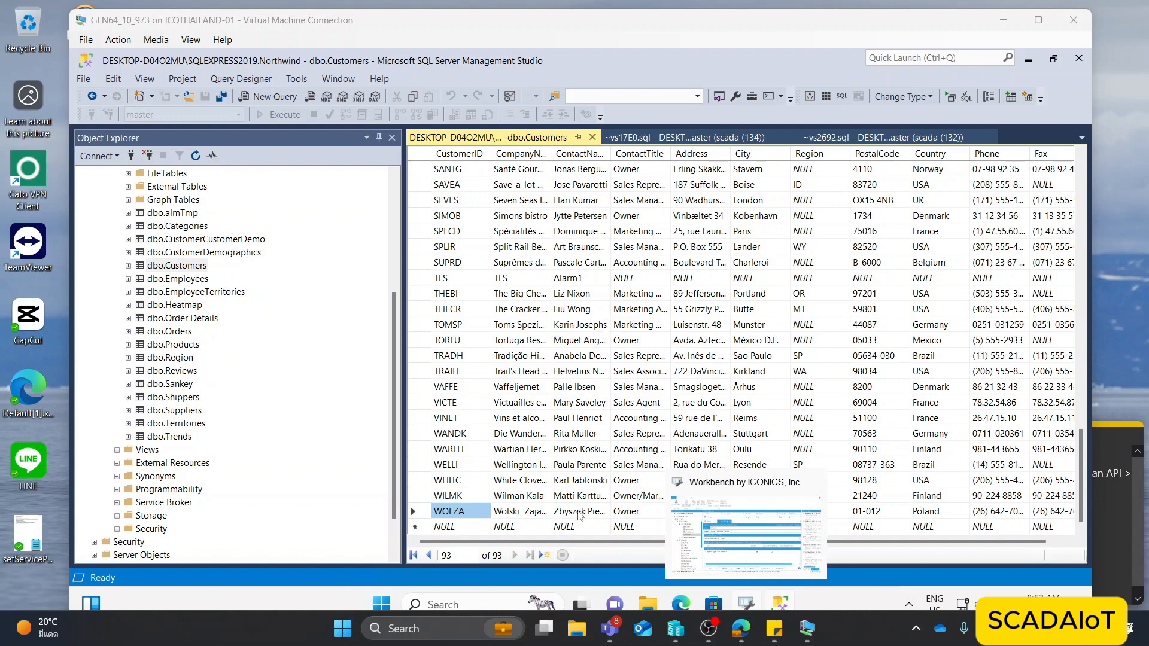
# Add a Customers row with a customer ID, company name "EDA" and contact name "This is alarm msg from scada", and check its alert in Telegram.
pyautogui.click(452, 526)
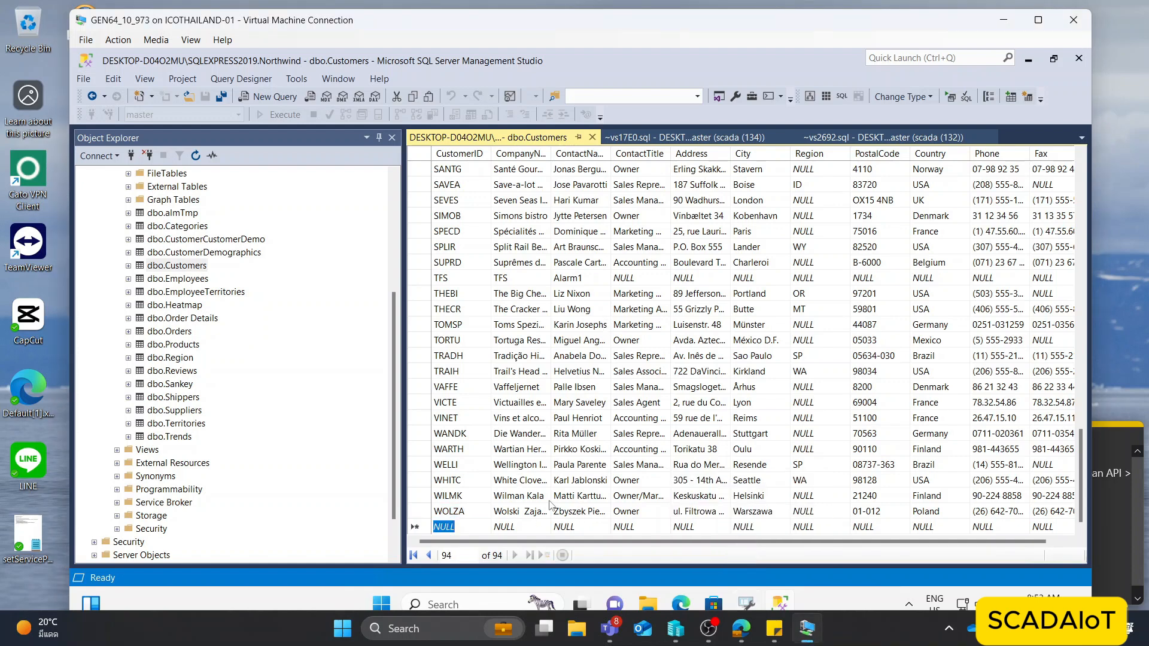
pyautogui.write('EDA1')
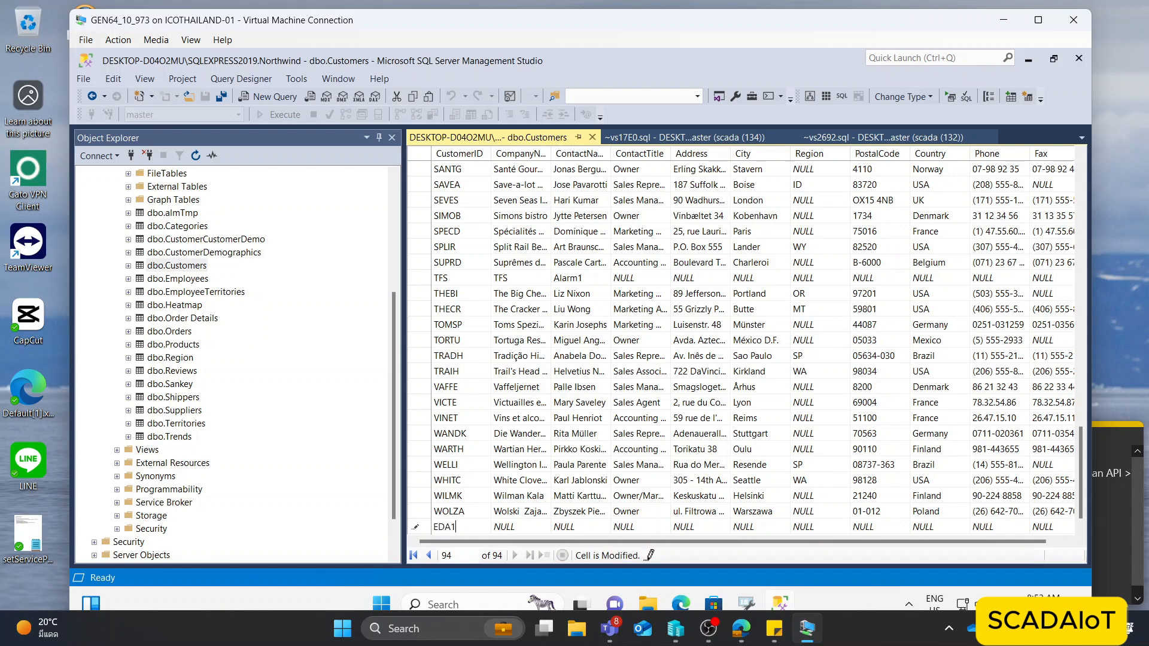
pyautogui.press('Tab')
pyautogui.write('EDA')
pyautogui.press('Tab')
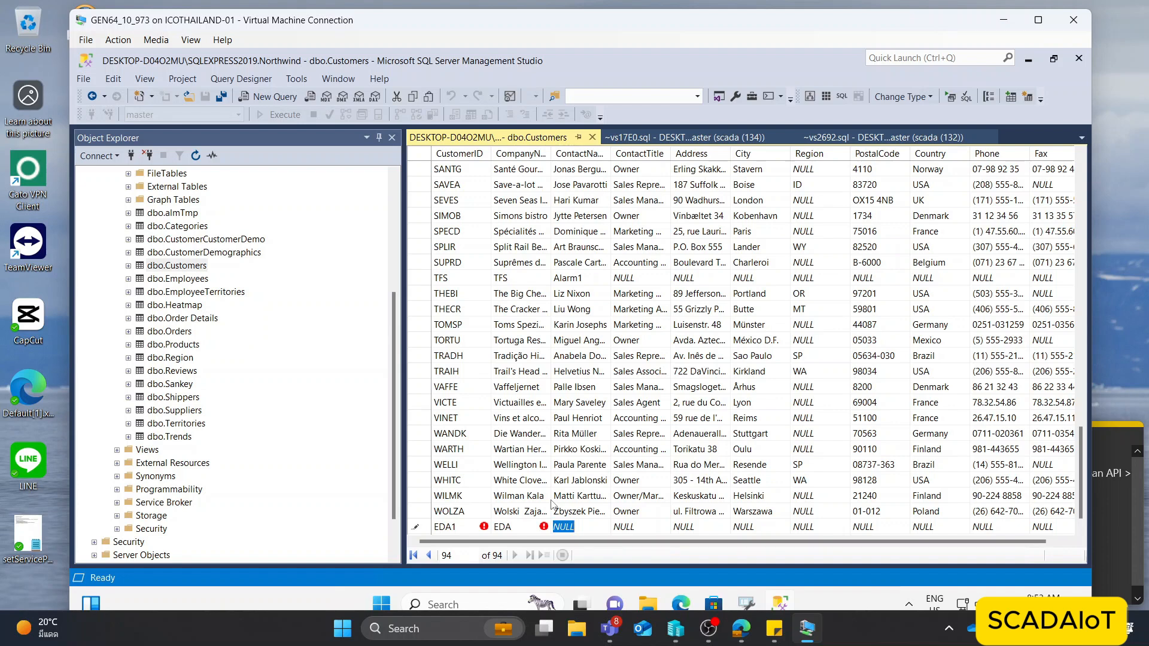
pyautogui.write('This')
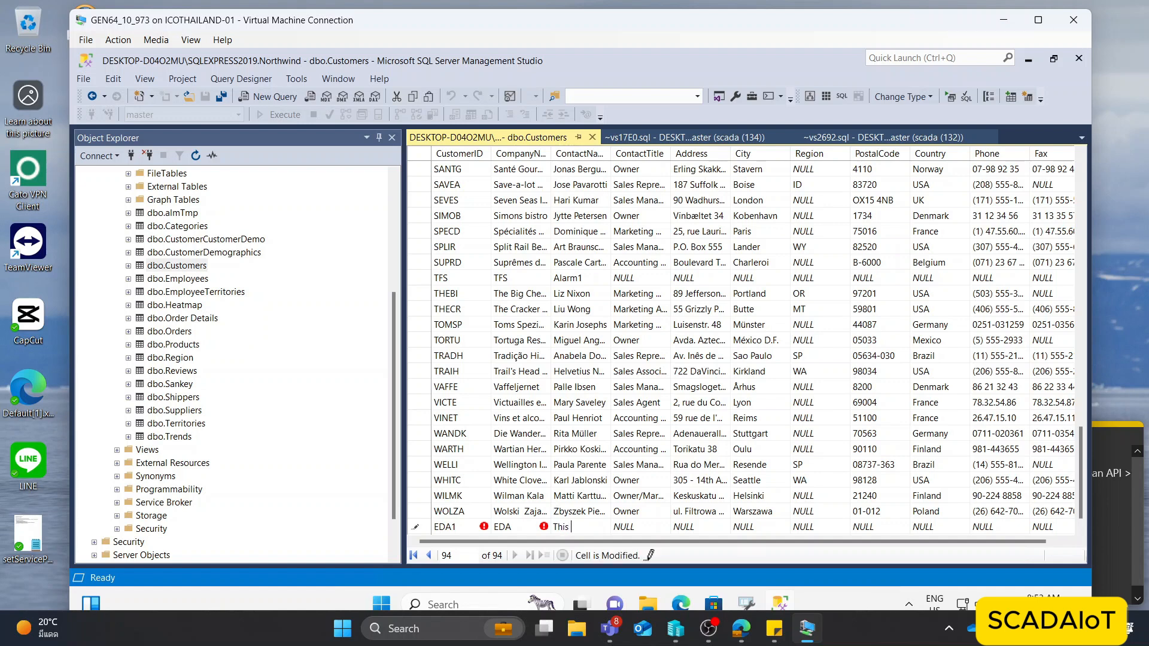
pyautogui.write(' is alarm msg')
pyautogui.write(' from scada')
pyautogui.press('Return')
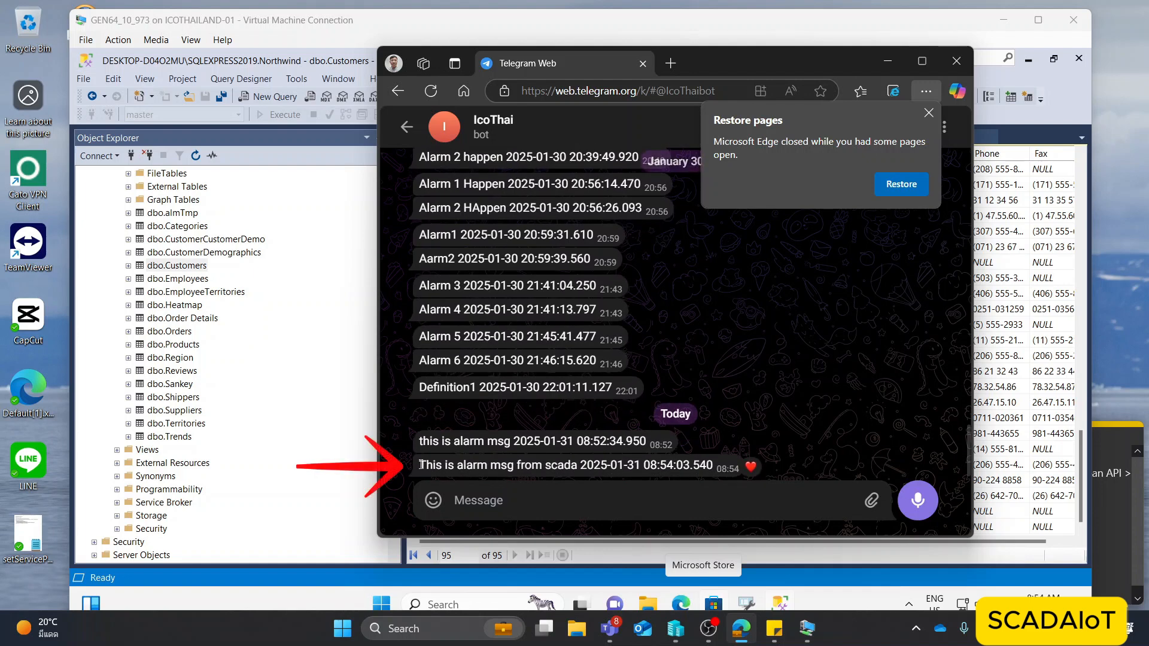
pyautogui.moveTo(421, 465); pyautogui.dragTo(714, 466)
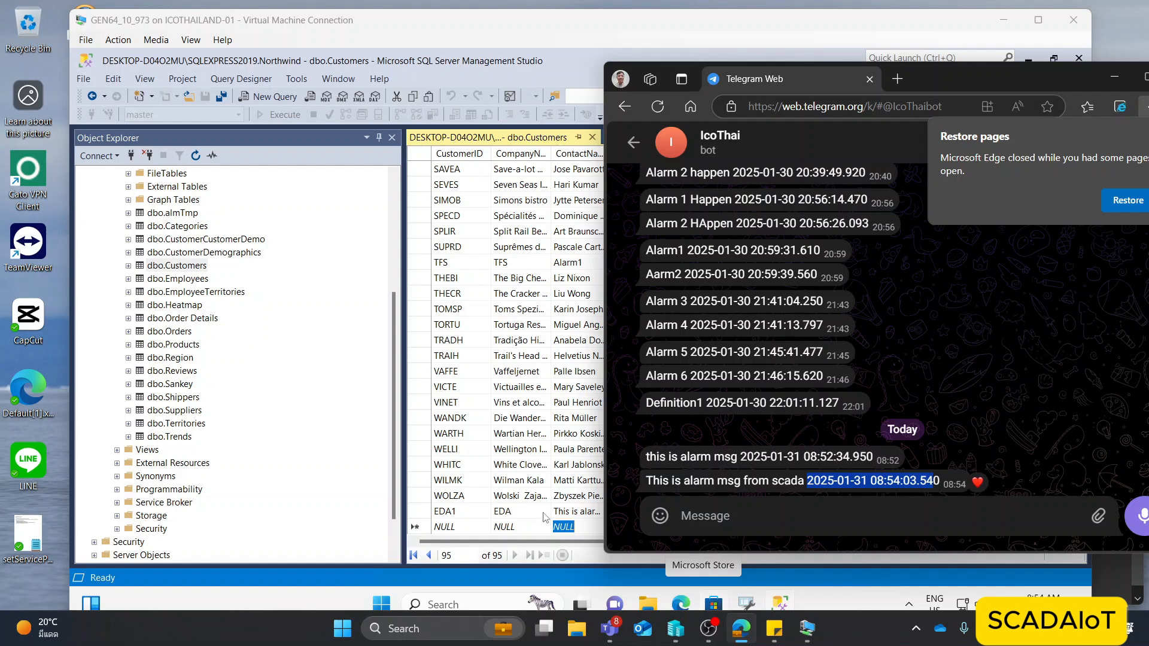
# Switch to Workbench, enlarge the almTmp template diagram and review the settings of its Input activity.
pyautogui.click(746, 606)
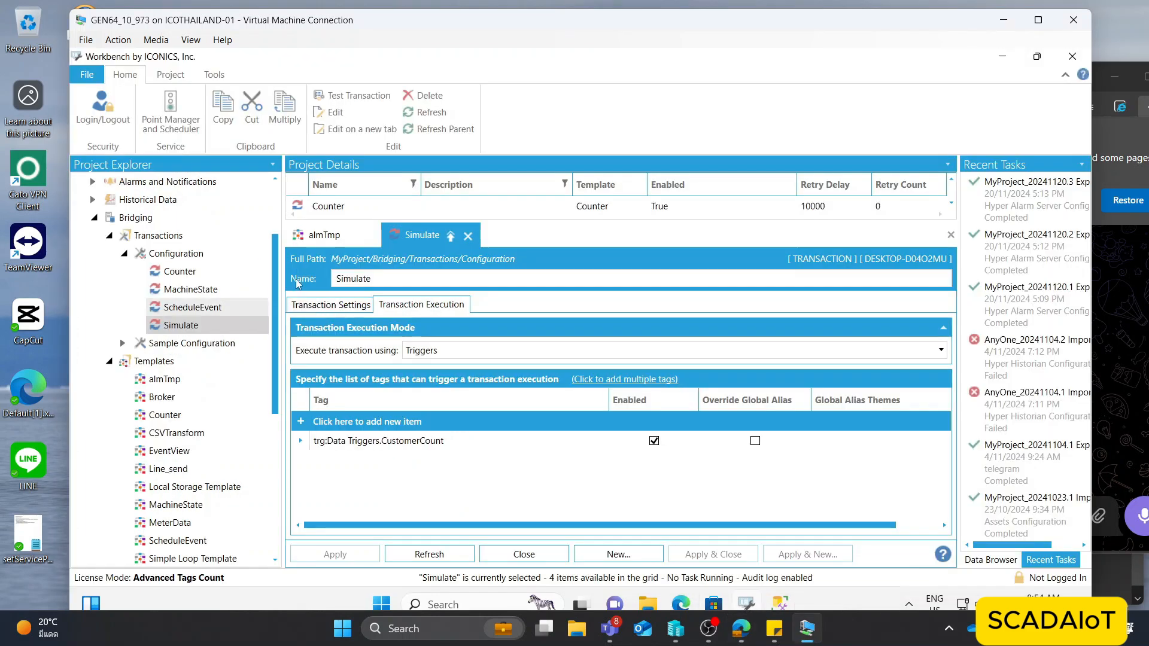
pyautogui.click(333, 237)
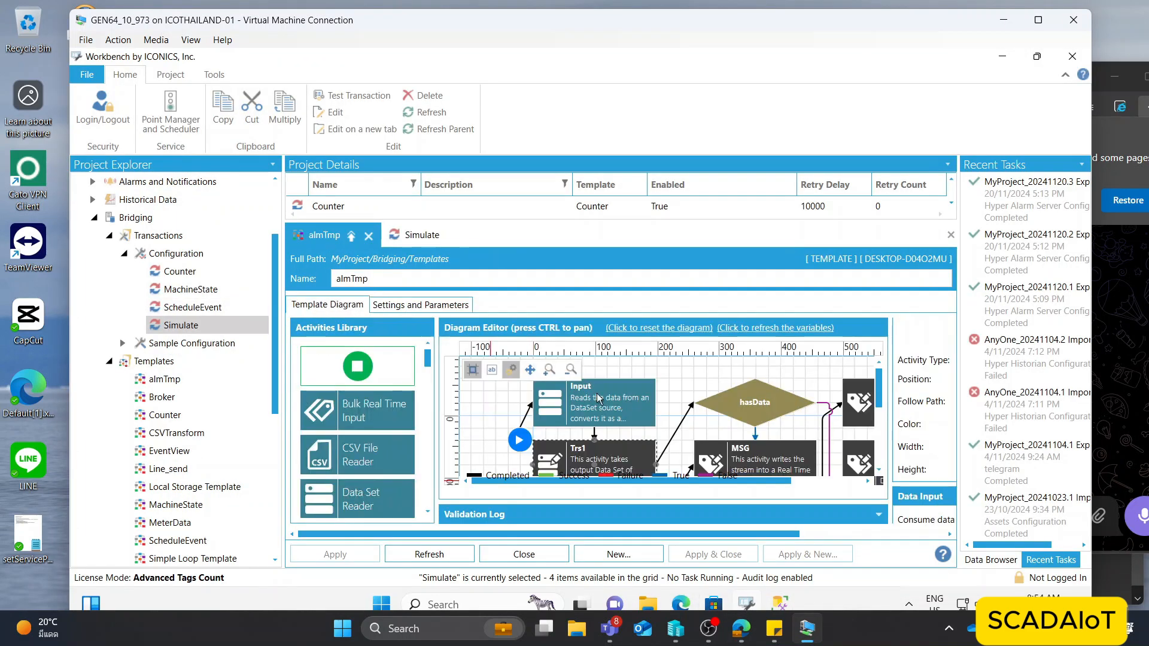
pyautogui.click(352, 237)
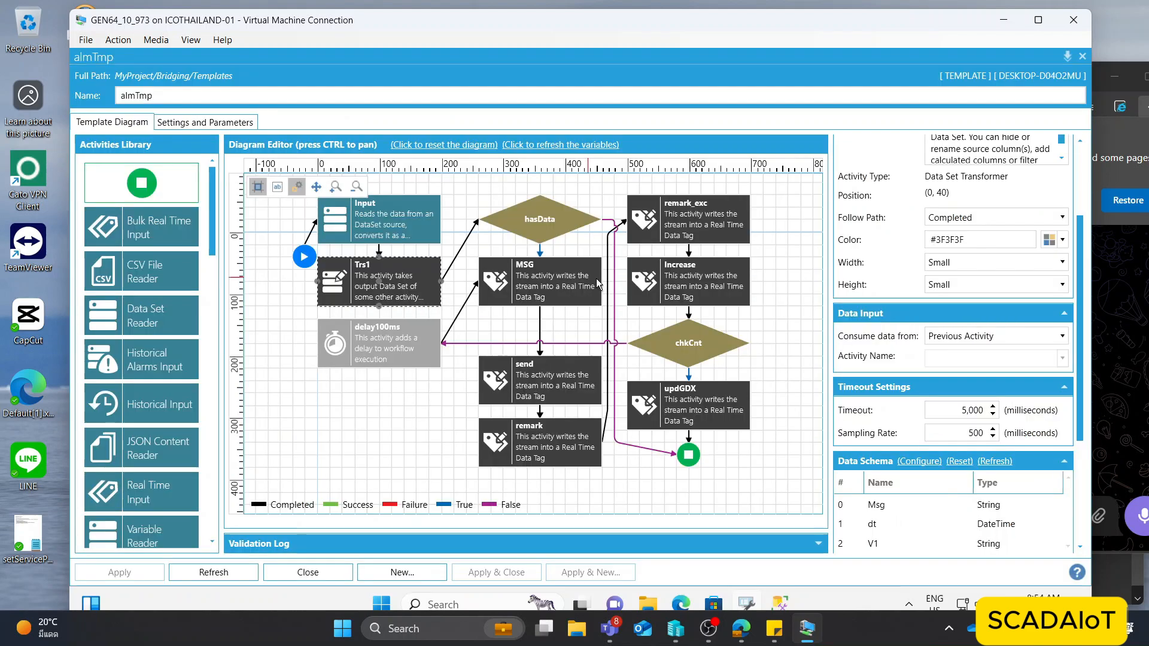
pyautogui.click(381, 223)
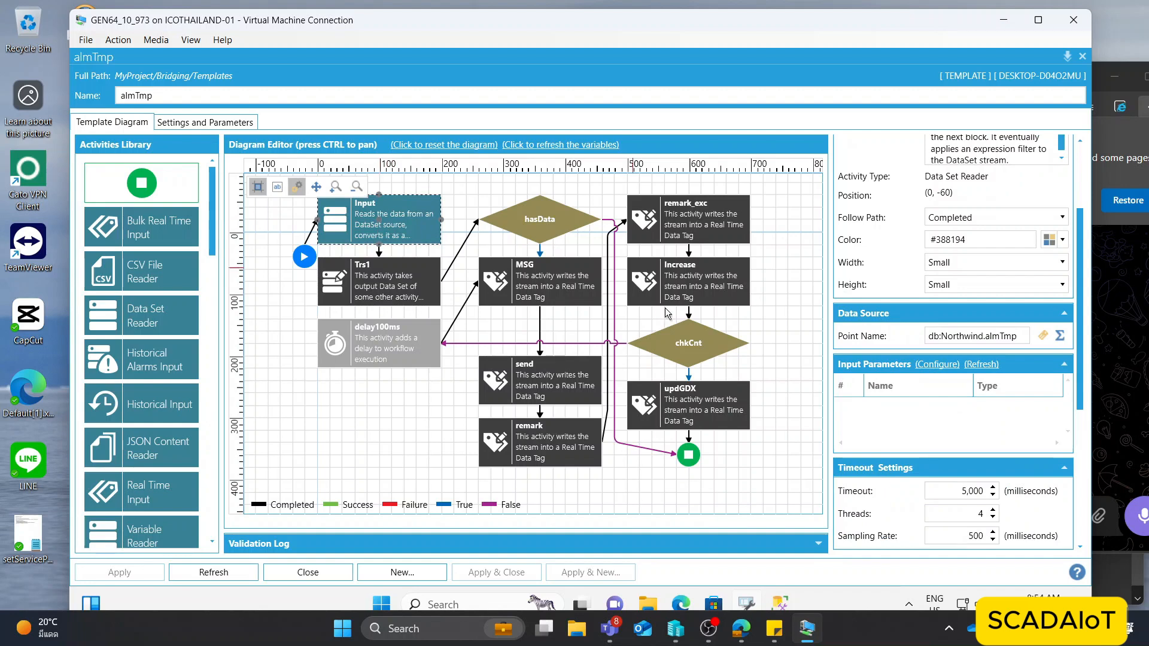
# Switch to SQL Server Management Studio and examine the Msg, dt and send columns of the dbo.almTmp table.
pyautogui.hotkey('alt', 'Tab')
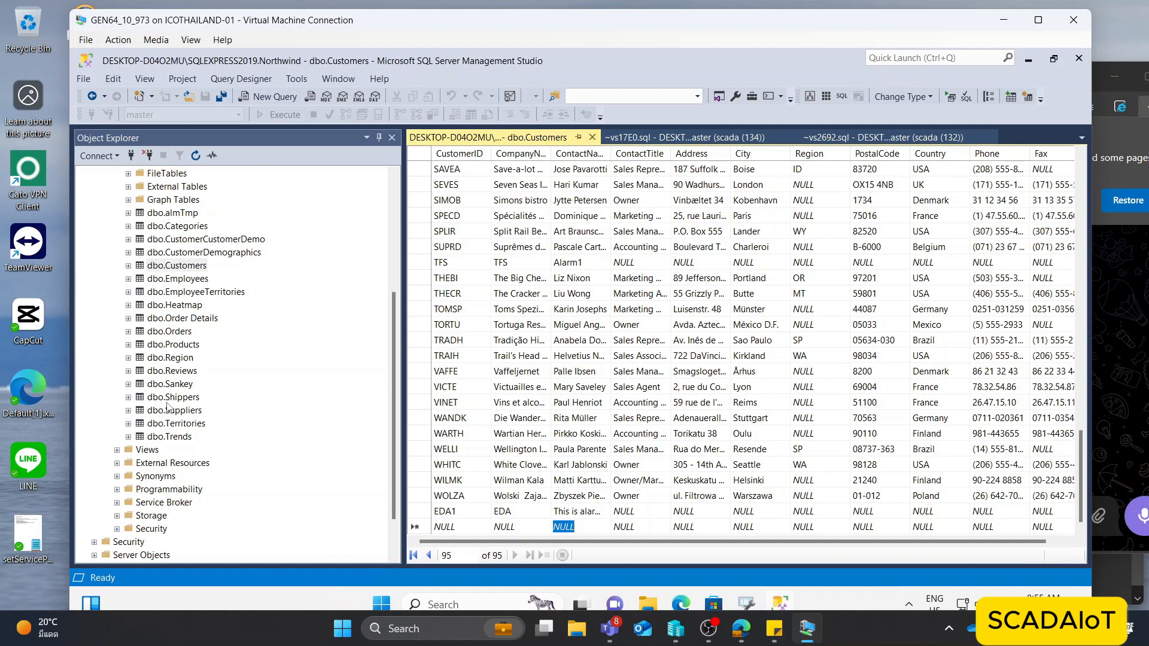
pyautogui.click(187, 213)
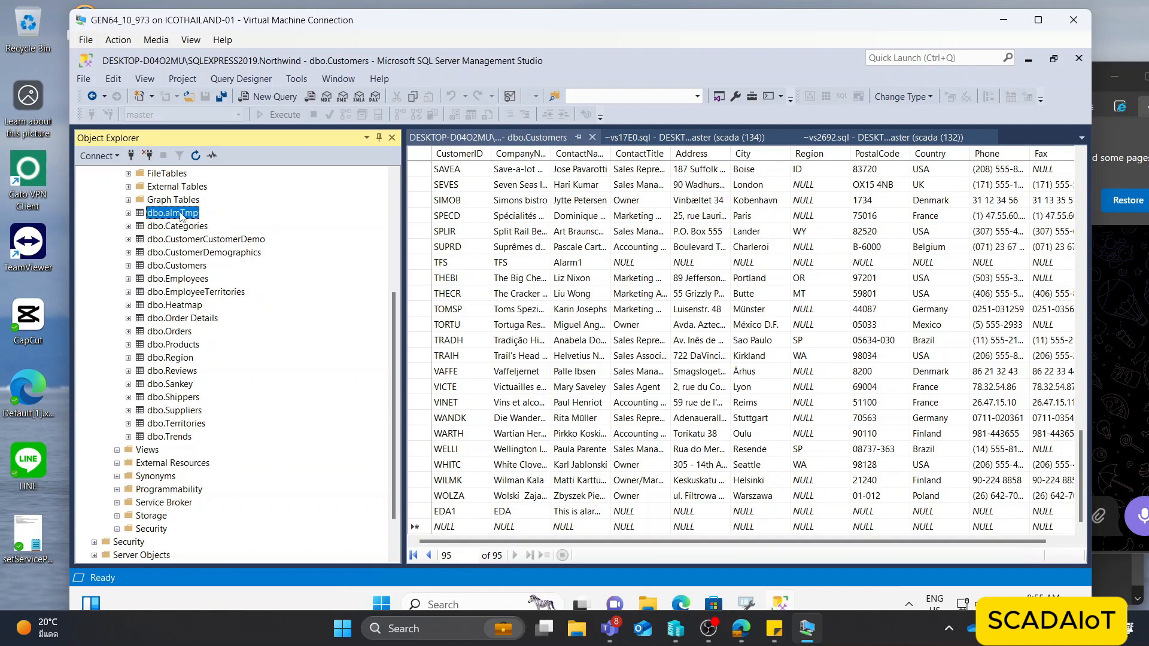
pyautogui.click(128, 213)
pyautogui.click(139, 226)
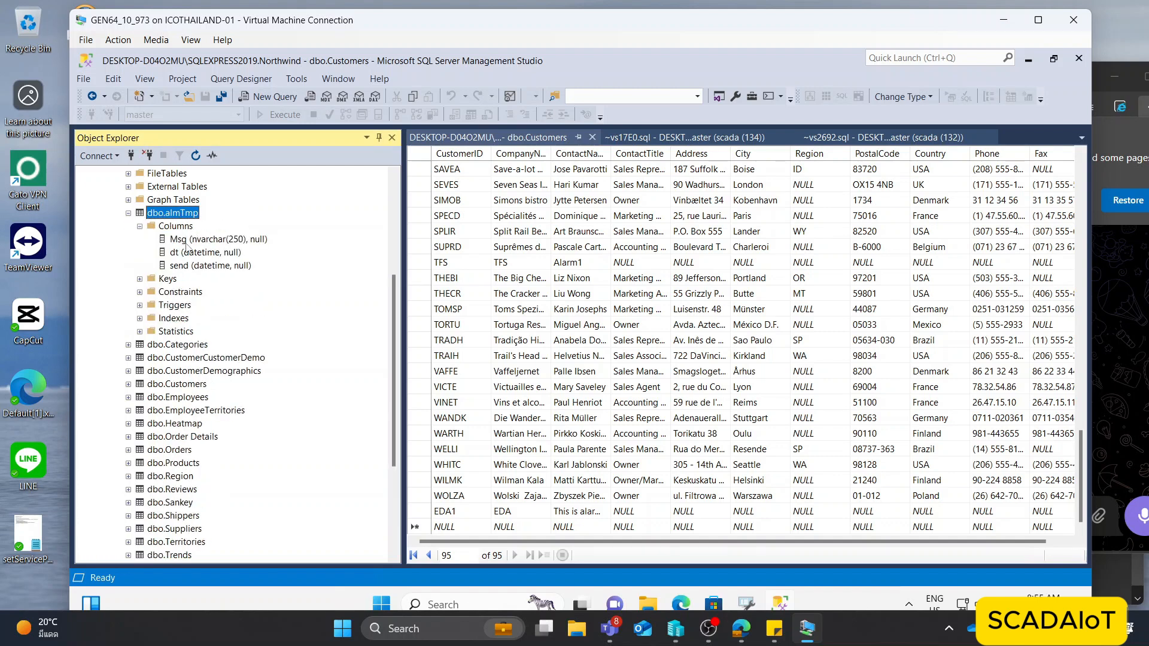
pyautogui.click(188, 252)
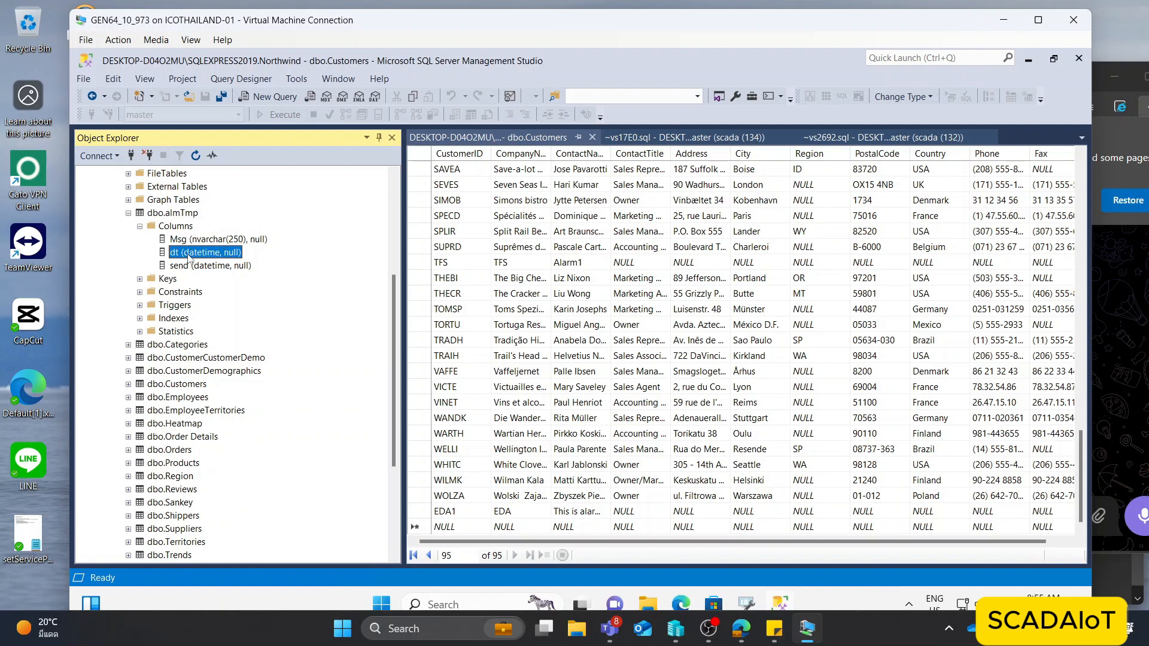
pyautogui.click(203, 265)
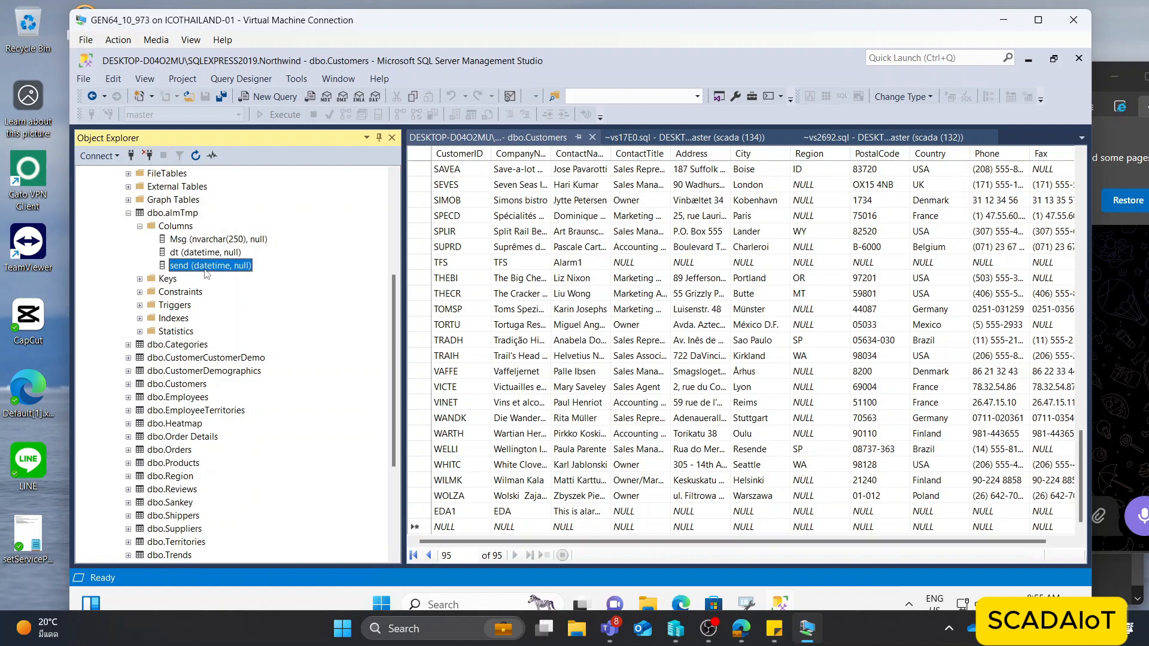
pyautogui.click(207, 240)
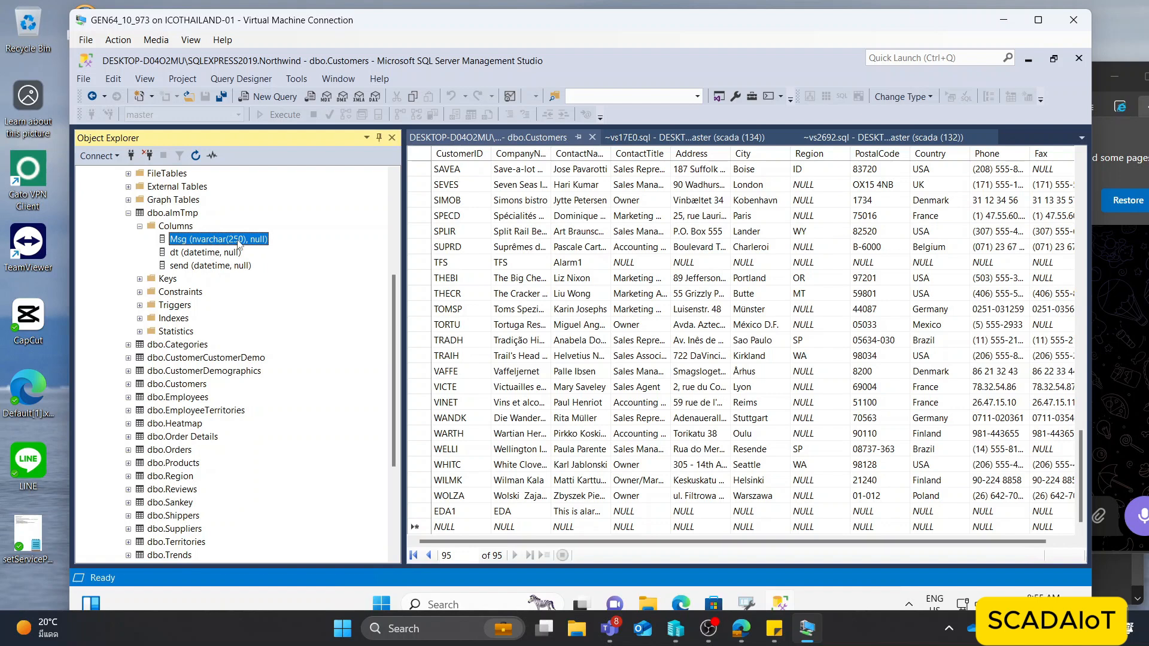
pyautogui.click(213, 256)
pyautogui.click(213, 269)
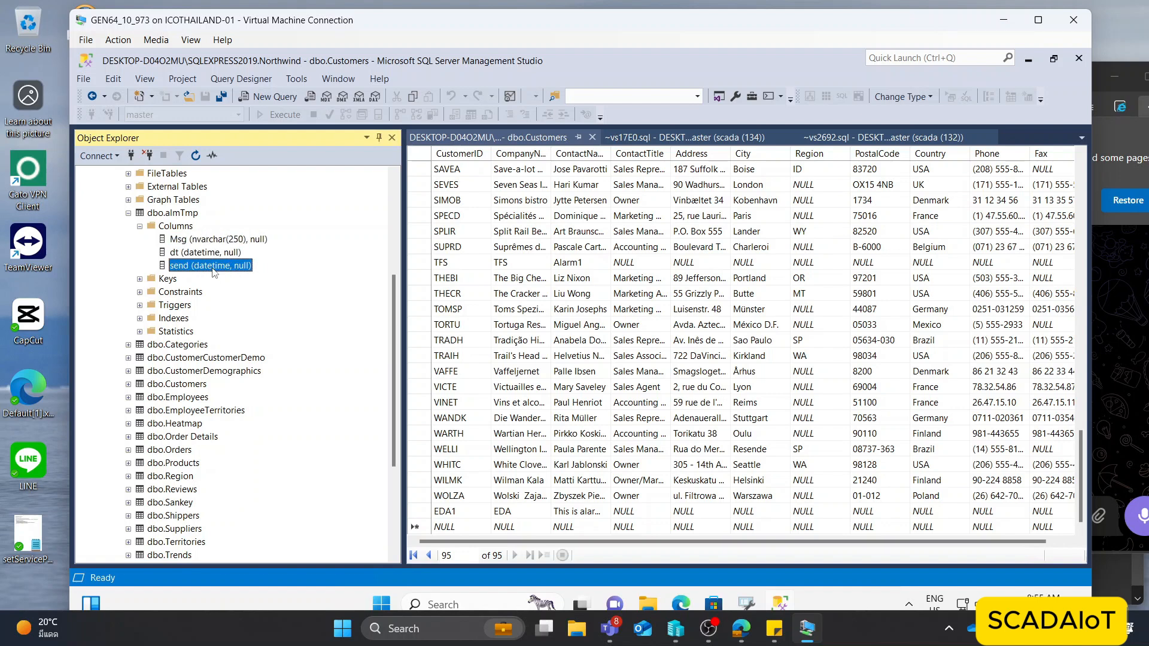
pyautogui.click(178, 254)
pyautogui.click(180, 267)
pyautogui.click(177, 253)
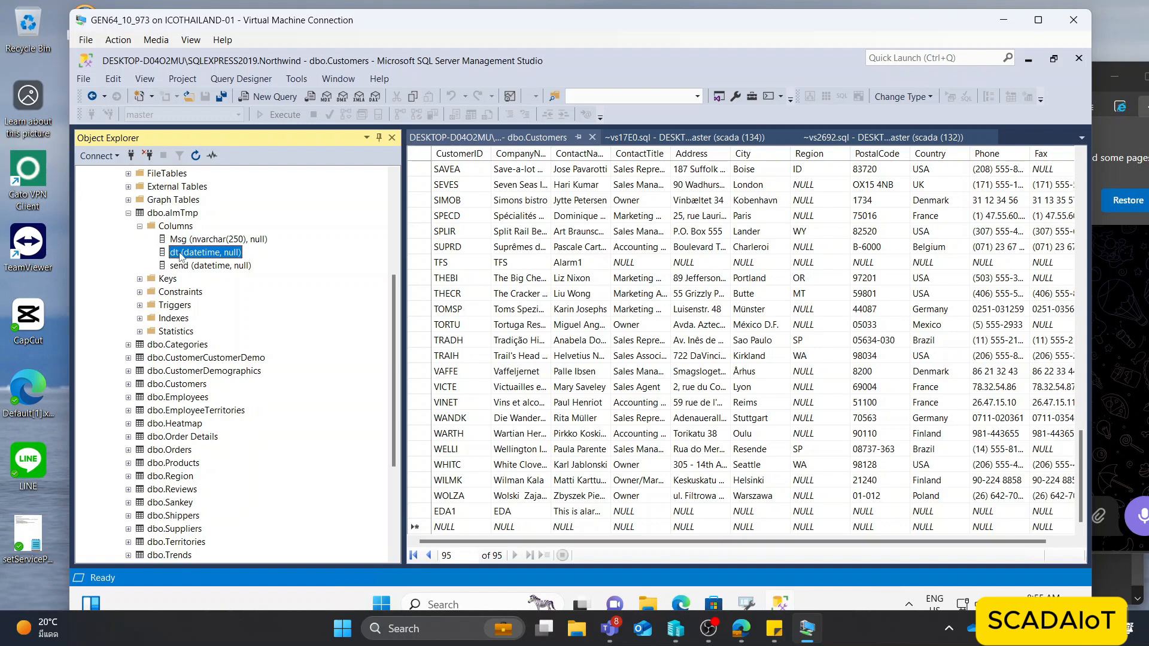
pyautogui.click(185, 267)
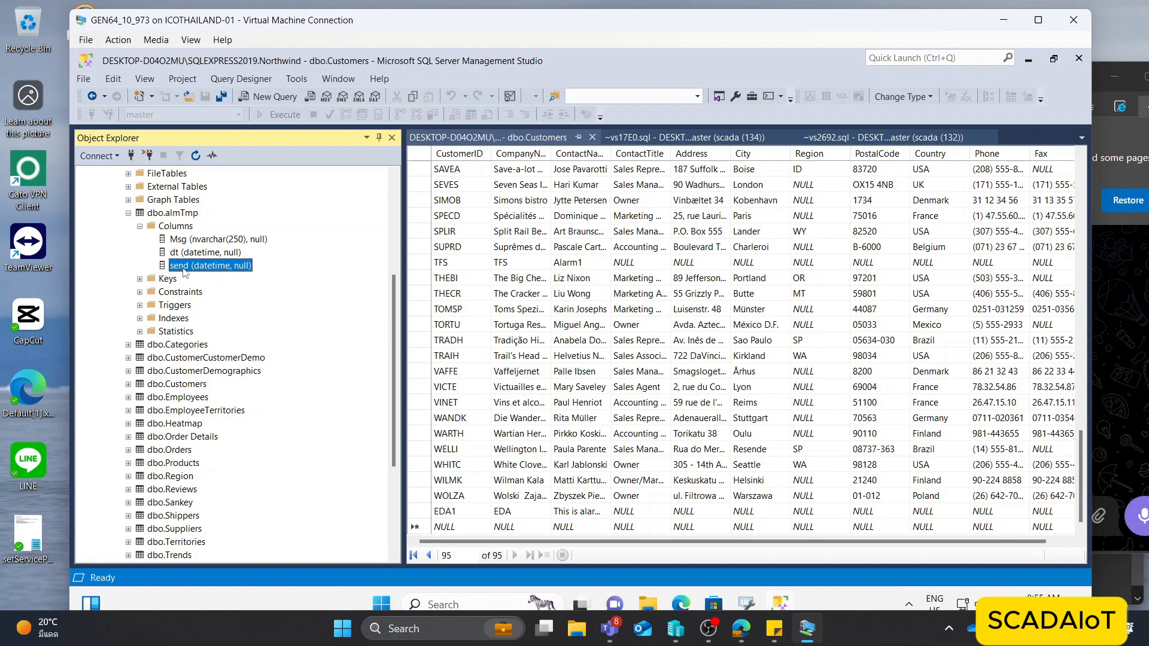
pyautogui.click(180, 226)
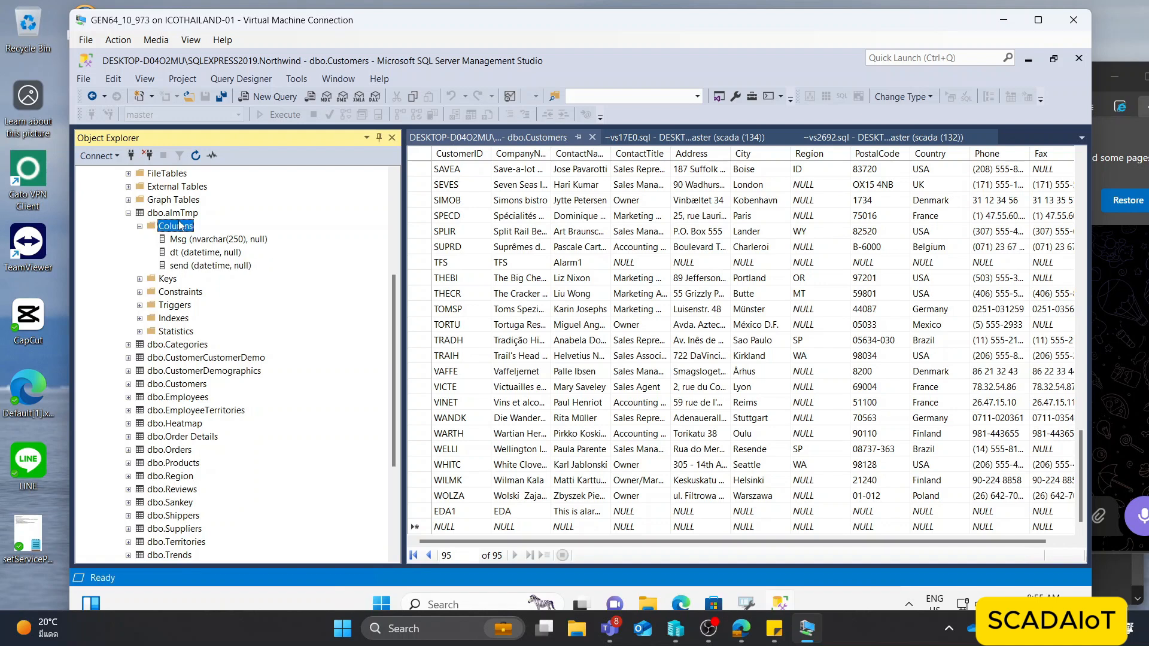
# Run the SELECT query on Northwind.dbo.almTmp and compare the message, event time and send time of the recent alarms.
pyautogui.hotkey('ctrl', 'Tab')
pyautogui.click(278, 114)
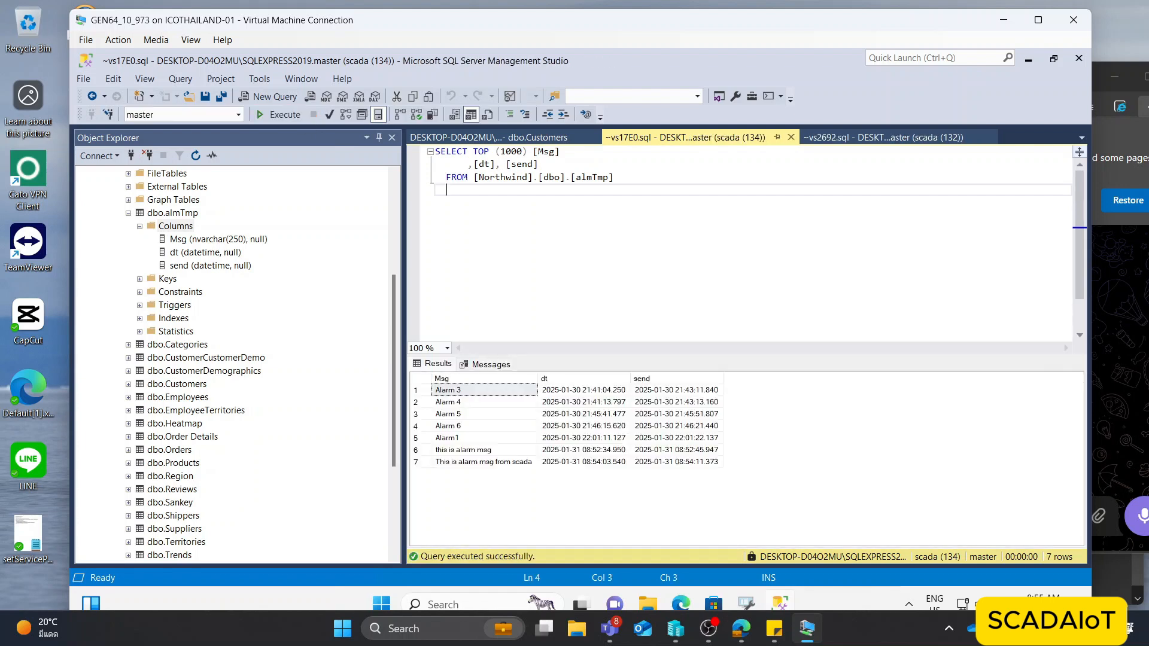
pyautogui.click(505, 462)
pyautogui.click(505, 450)
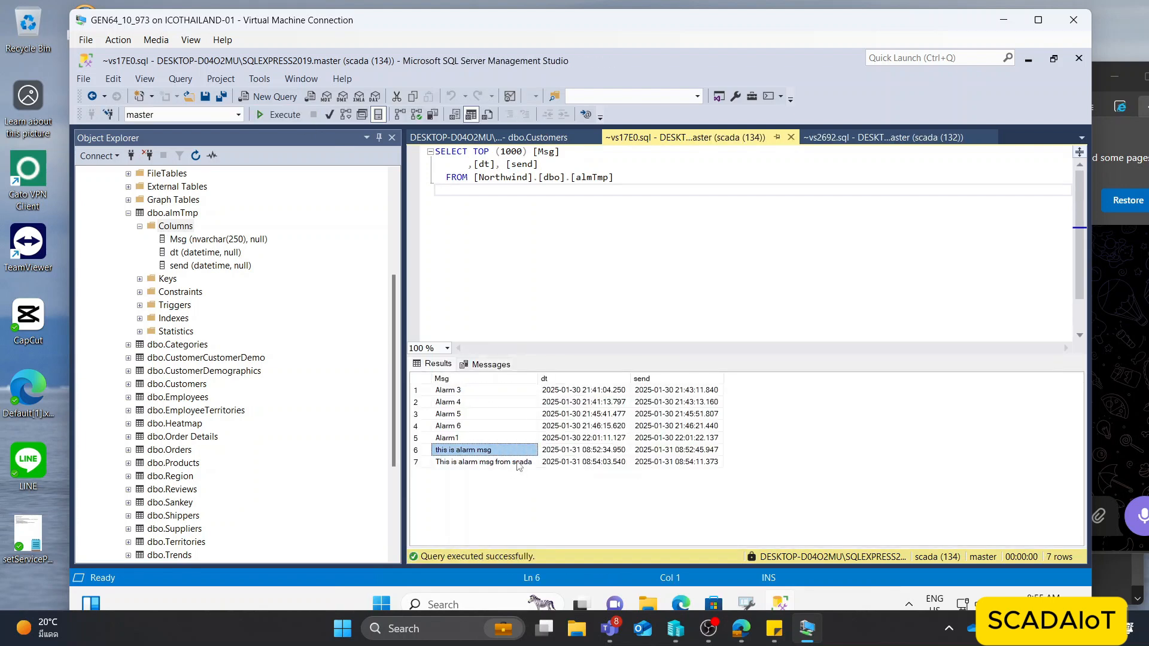
pyautogui.click(518, 462)
pyautogui.click(597, 466)
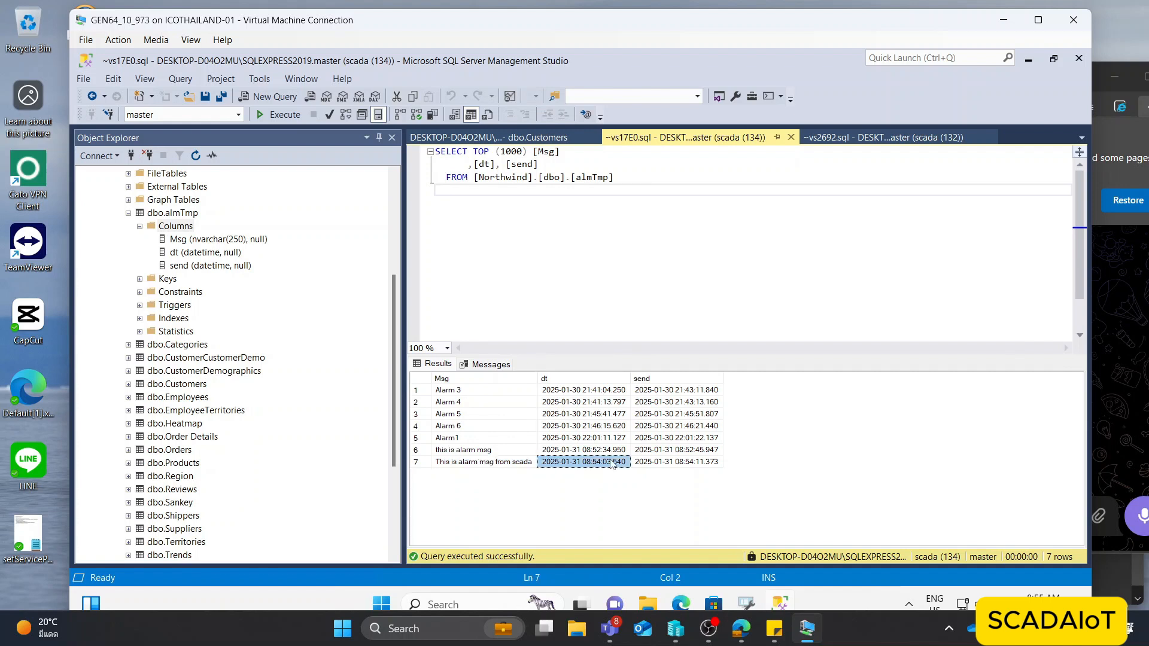
pyautogui.click(677, 453)
pyautogui.click(682, 463)
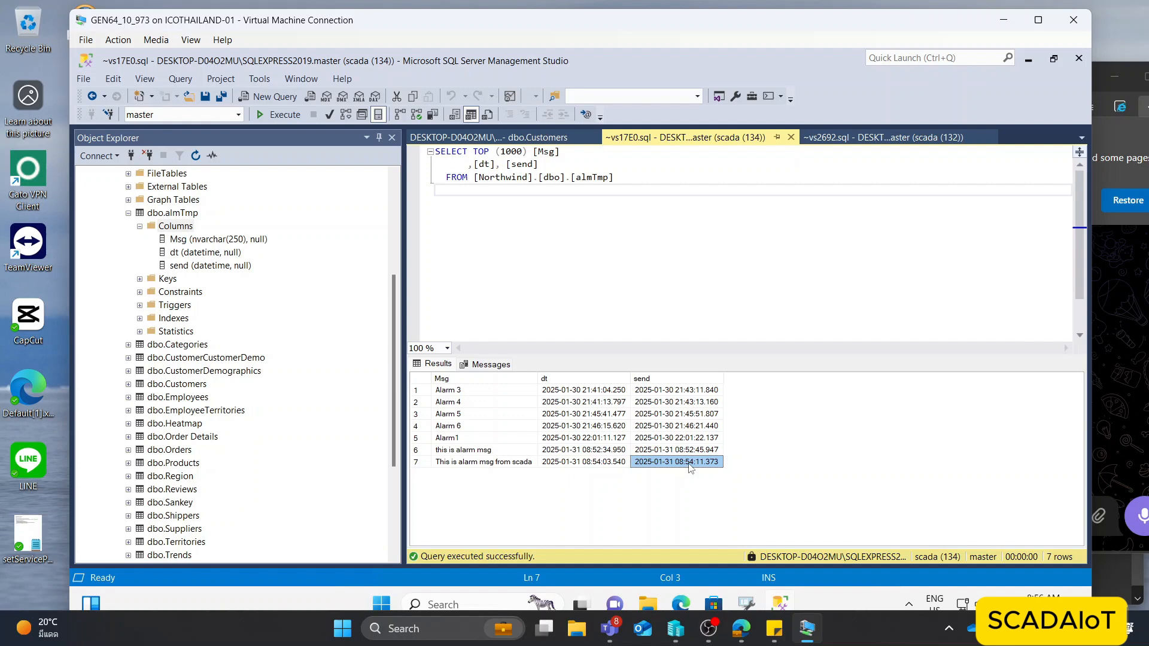
pyautogui.press('Up')
pyautogui.press('Up')
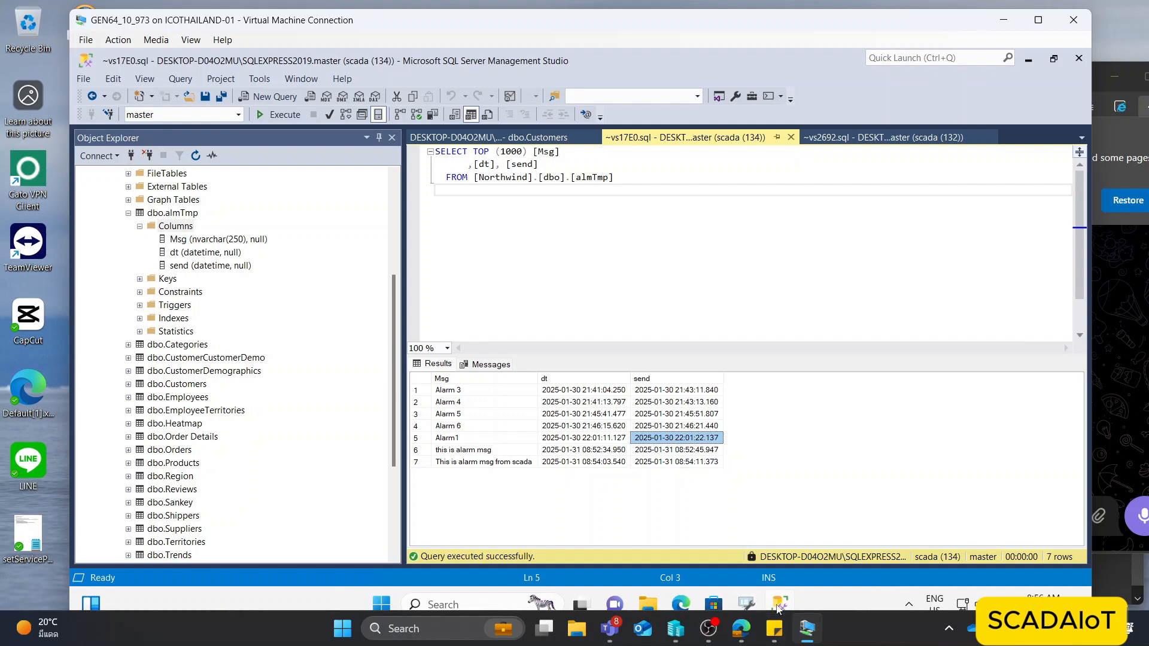
# Return to Workbench and review the Input activity's data source and the Trs1 column configuration, including the V1 output expression.
pyautogui.click(779, 604)
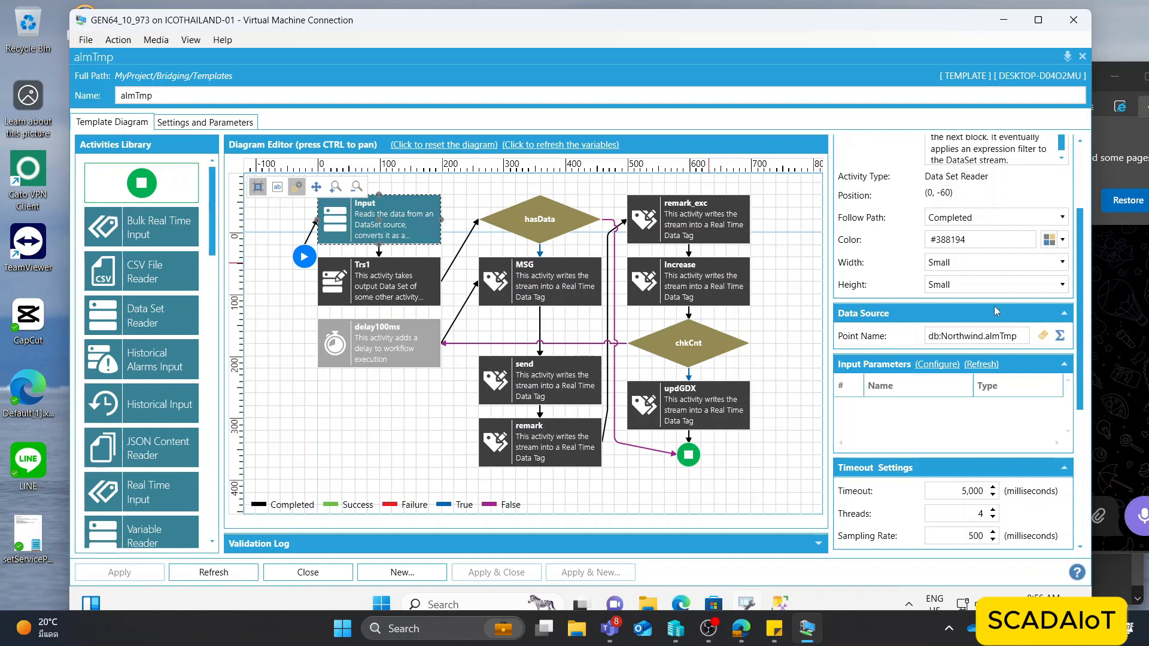
pyautogui.moveTo(1000, 336)
pyautogui.mouseDown()
pyautogui.moveTo(1011, 340)
pyautogui.moveTo(985, 337)
pyautogui.mouseUp()
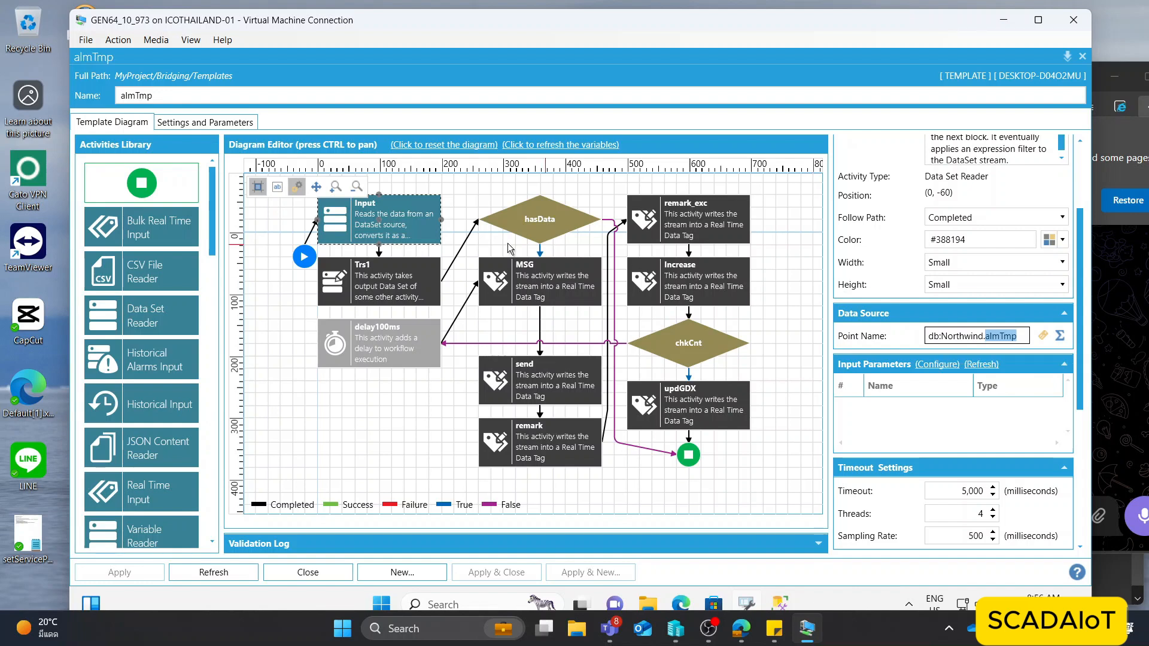
pyautogui.click(428, 284)
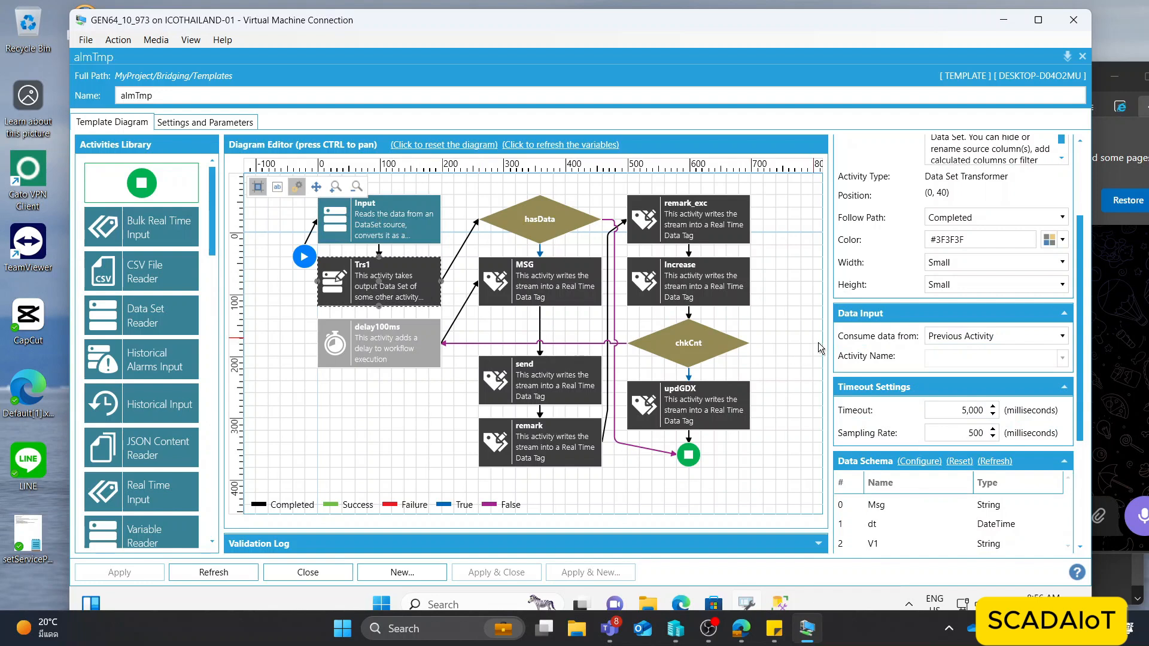
pyautogui.scroll(-1, 944, 476)
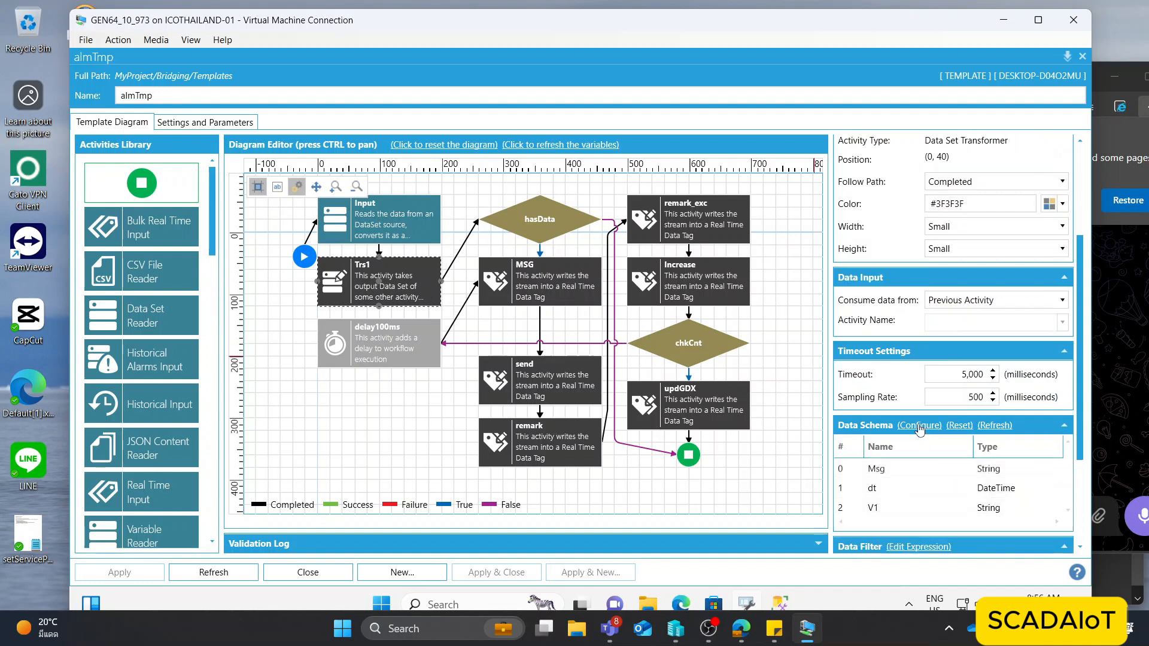
pyautogui.click(918, 425)
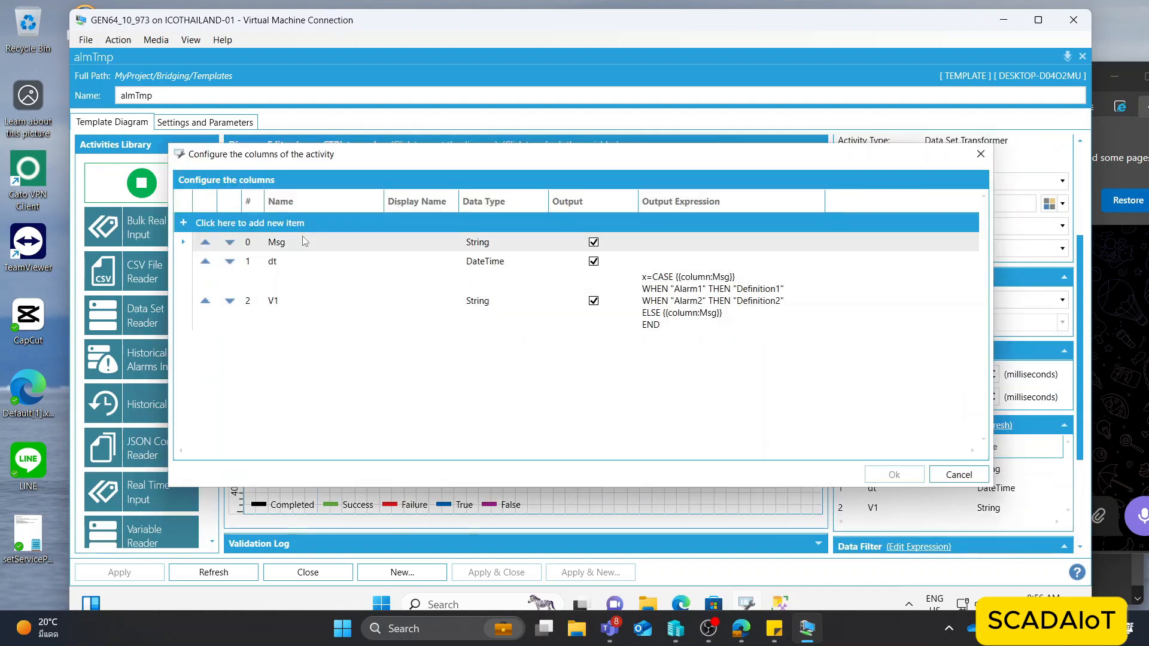
pyautogui.click(686, 291)
pyautogui.click(279, 243)
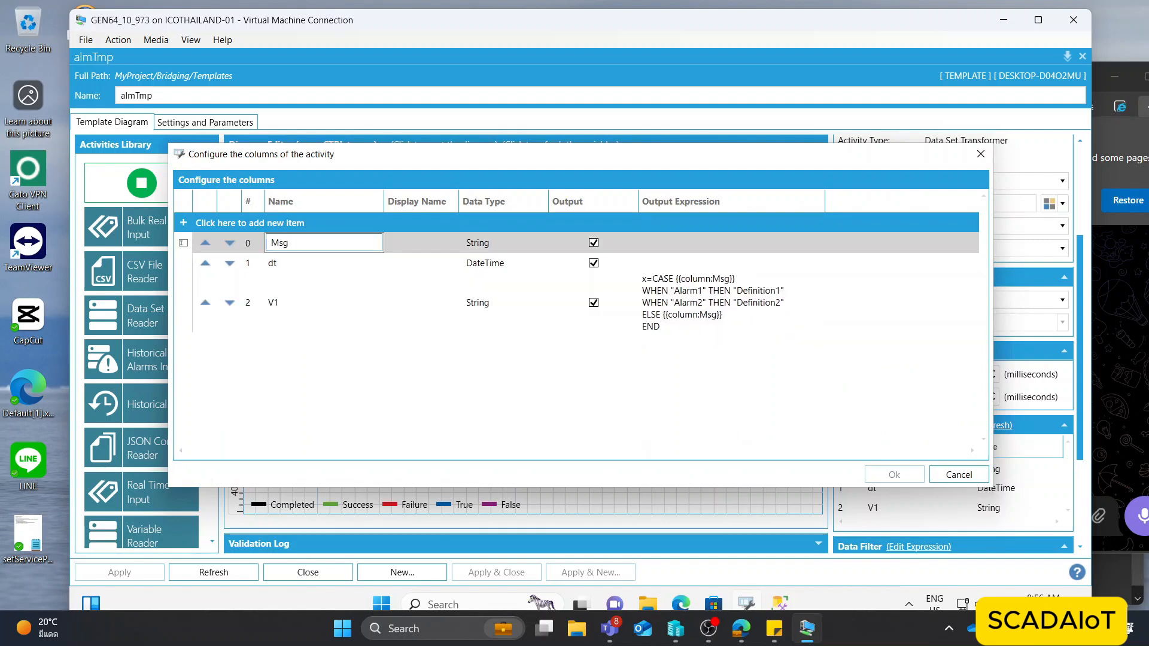
pyautogui.click(705, 294)
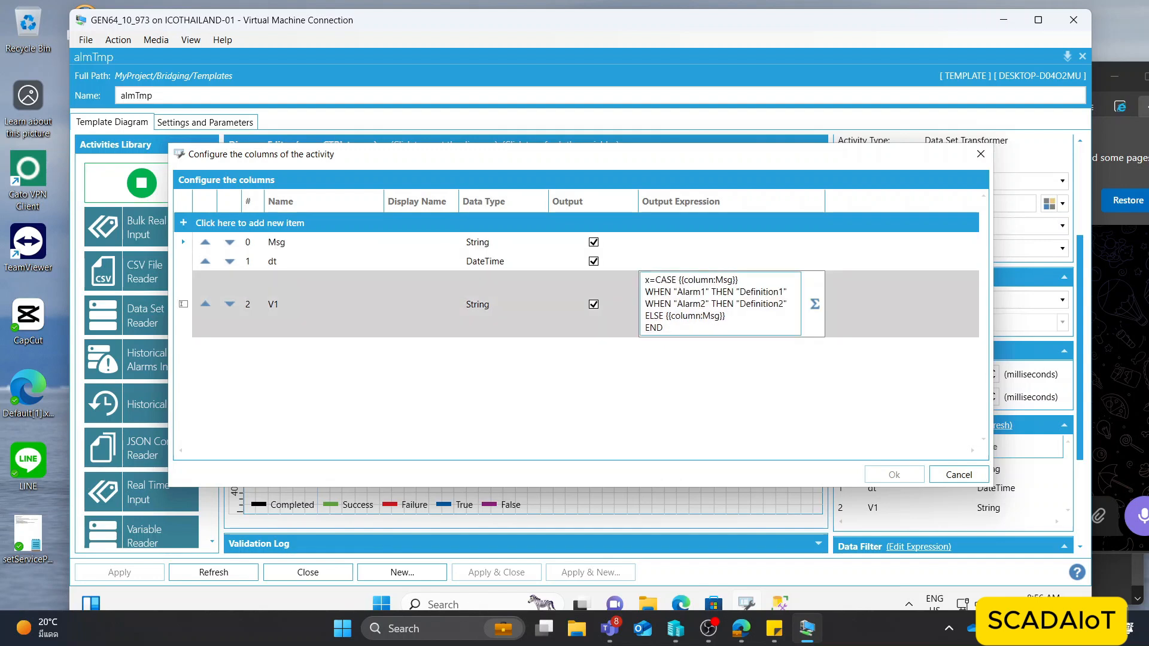
pyautogui.moveTo(740, 292); pyautogui.dragTo(783, 304)
pyautogui.click(750, 303)
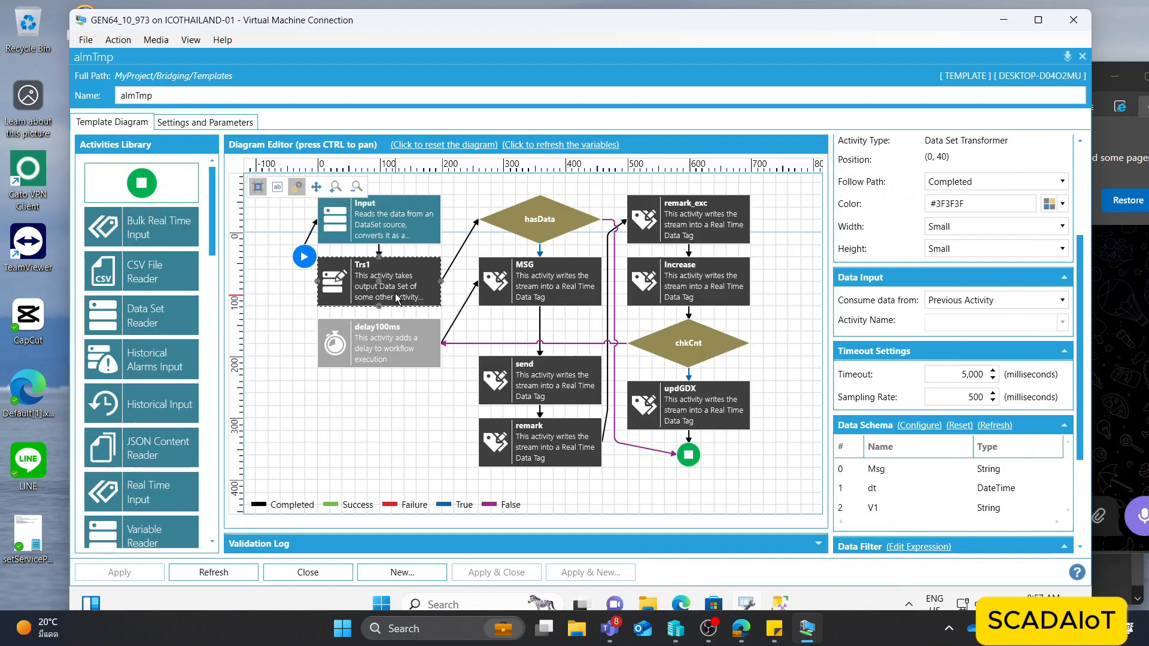
# Review the hasData condition and open the MSG activity's output expression for inspection, keeping the diagram in view.
pyautogui.click(569, 226)
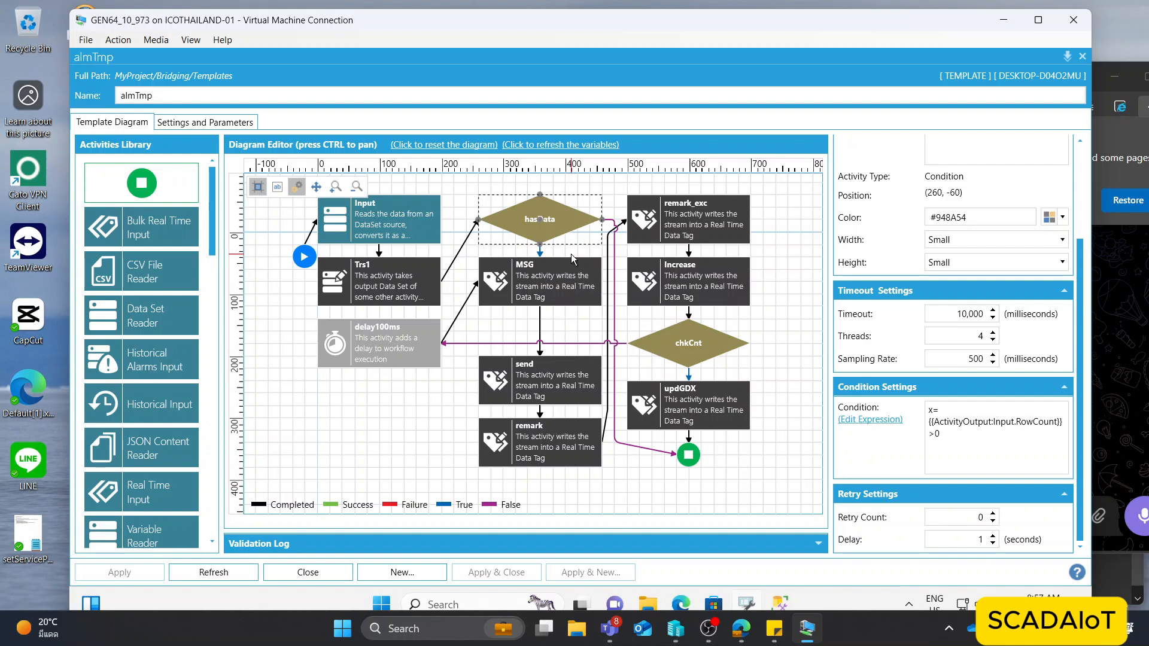
pyautogui.click(549, 281)
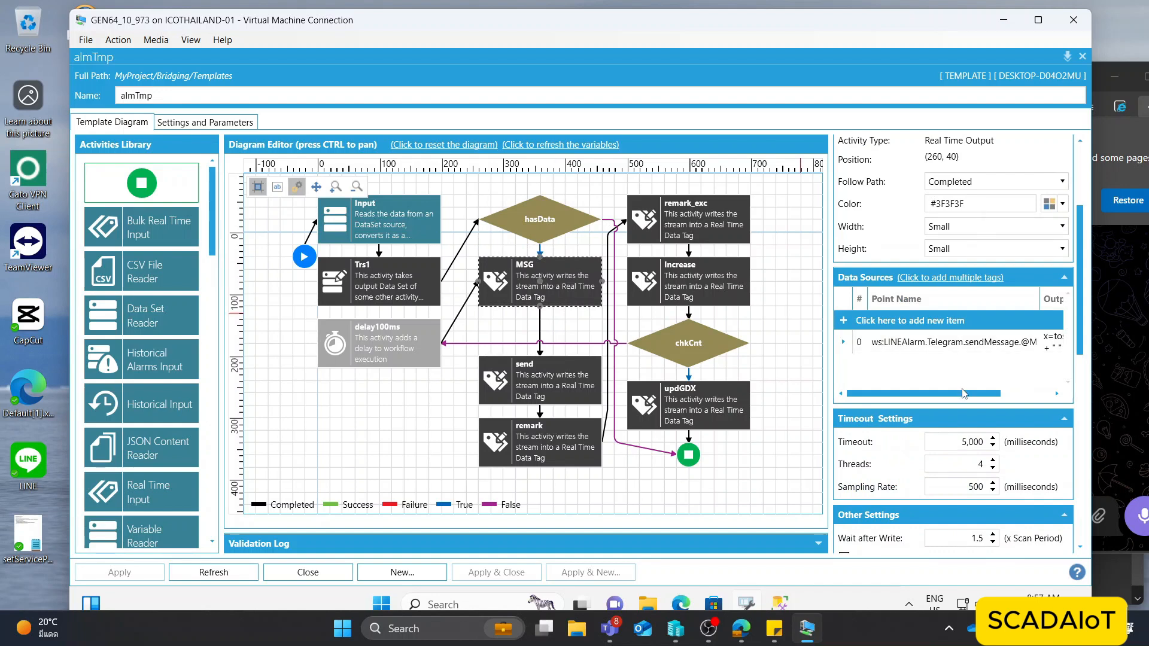
pyautogui.moveTo(964, 393); pyautogui.dragTo(1013, 395)
pyautogui.doubleClick(1015, 343)
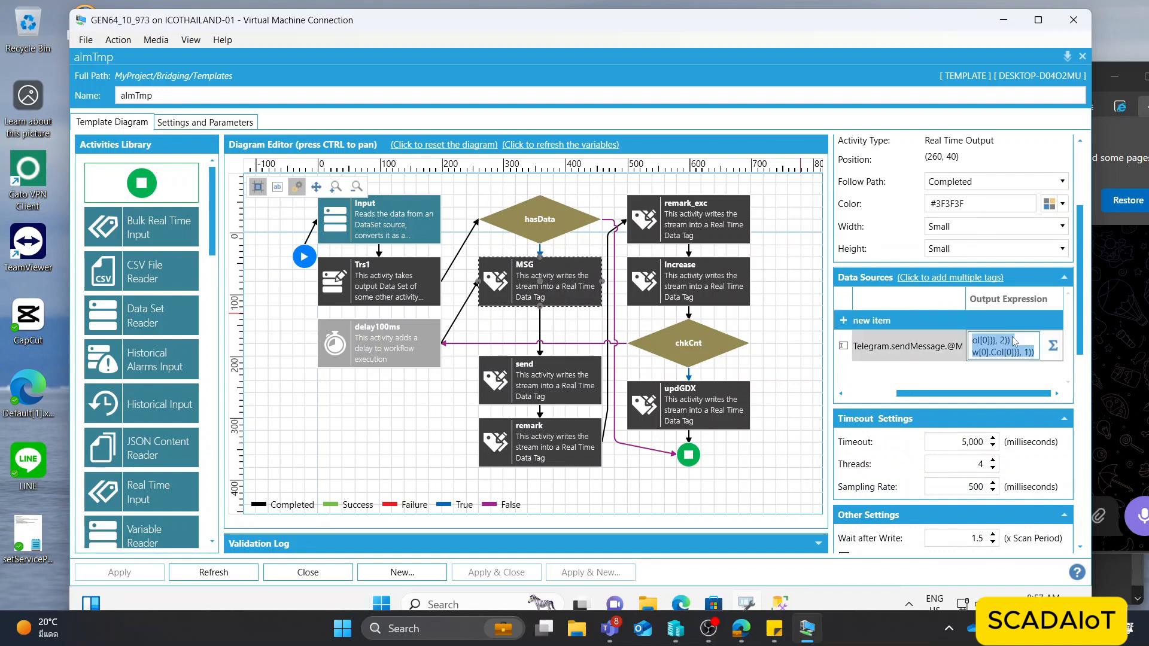
pyautogui.click(1053, 346)
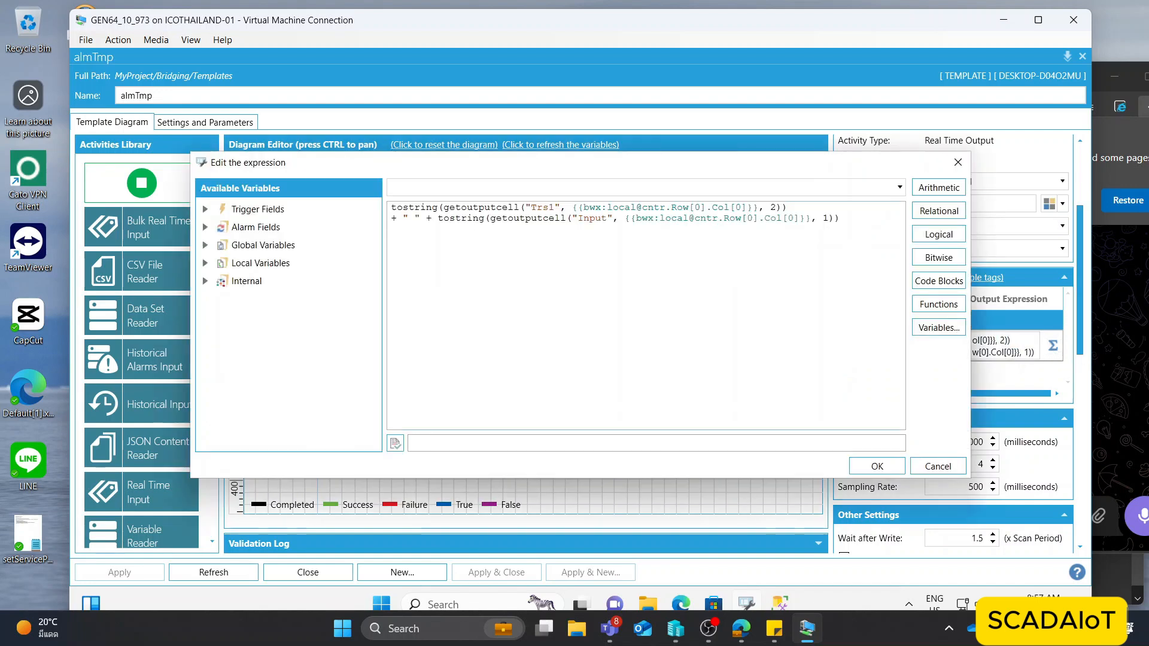
pyautogui.moveTo(453, 167); pyautogui.dragTo(433, 325)
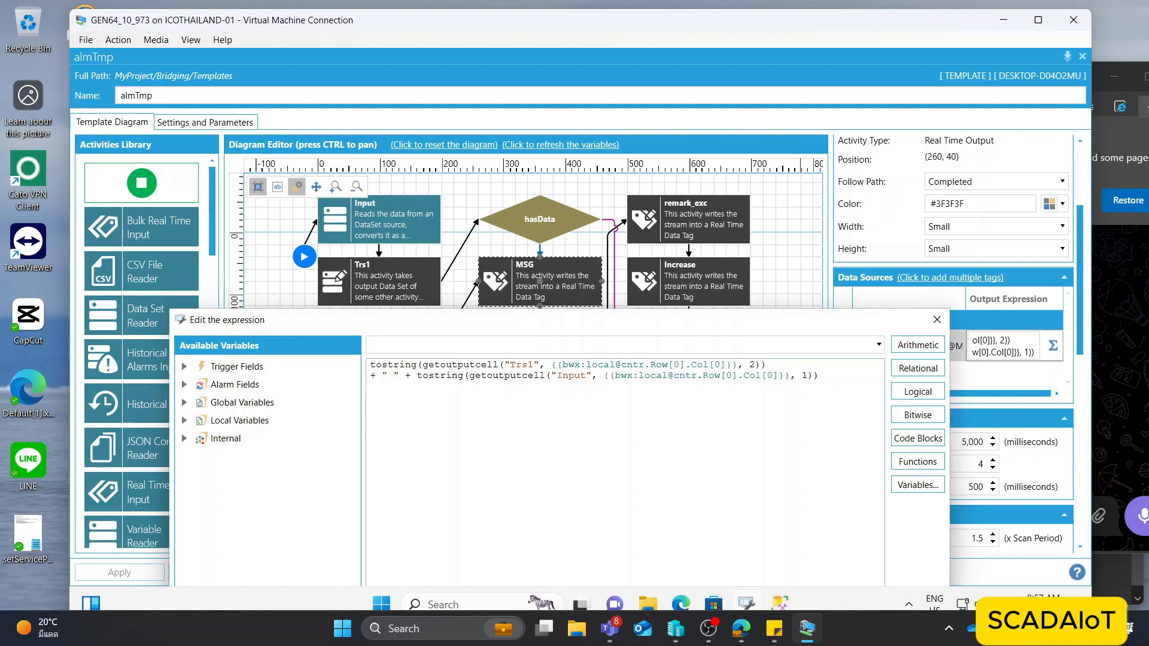
# Examine the Trs1 and Input getoutputcell calls in the MSG expression, including the row counter and column index arguments, and close the editor.
pyautogui.moveTo(504, 365); pyautogui.dragTo(533, 364)
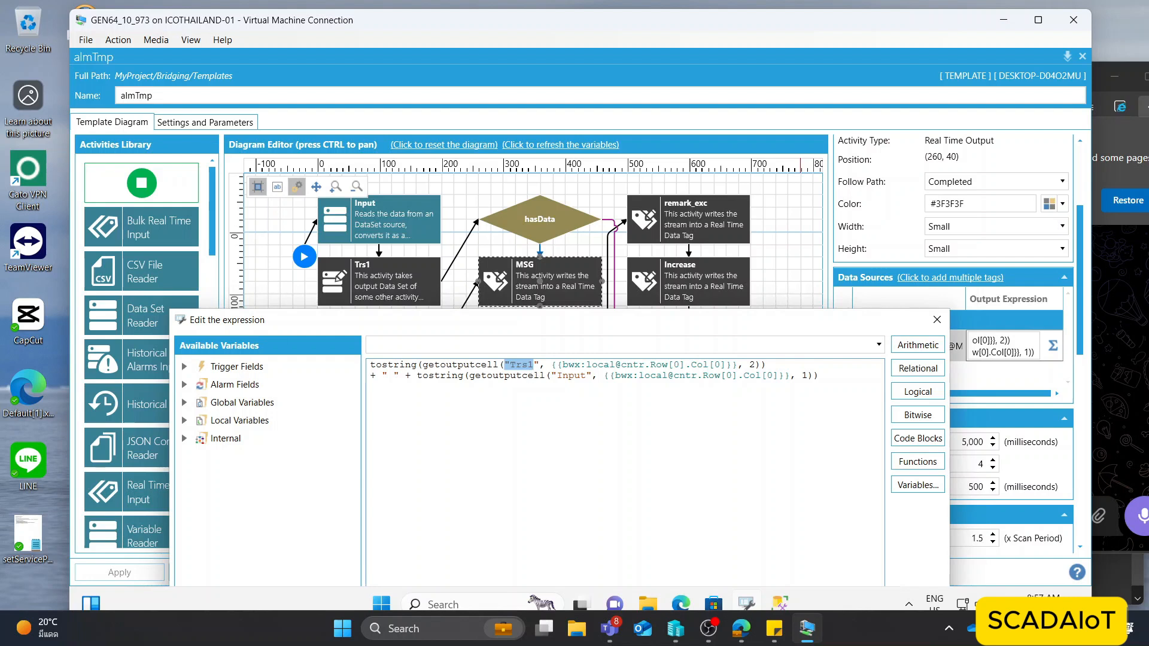
pyautogui.moveTo(551, 364); pyautogui.dragTo(738, 364)
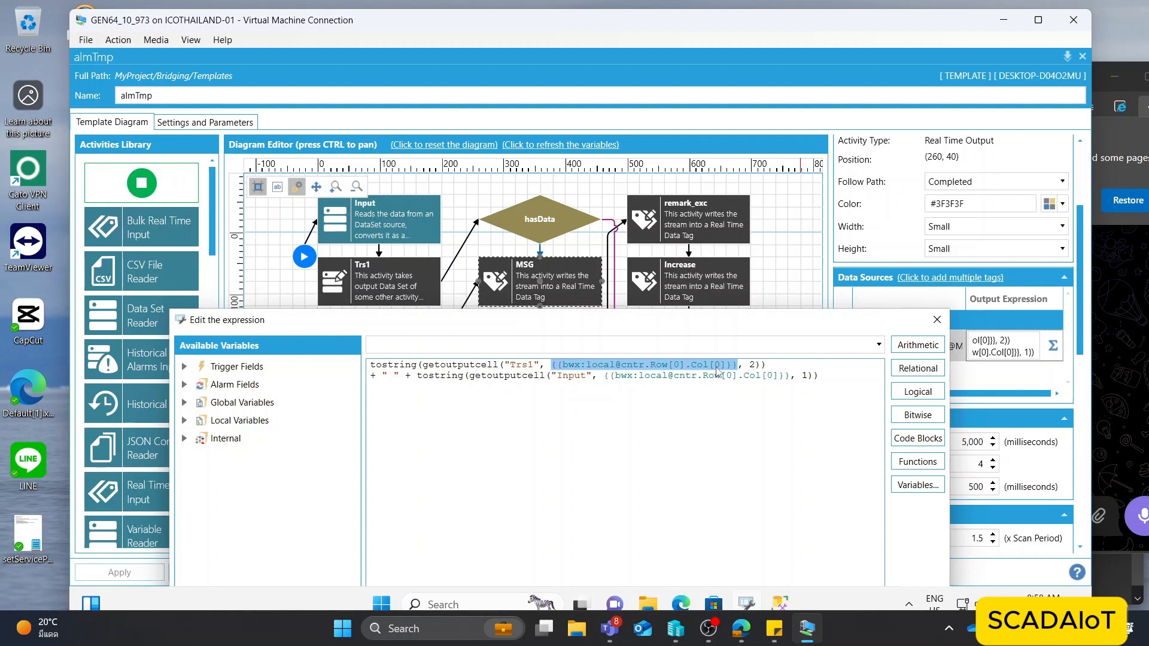
pyautogui.click(755, 364)
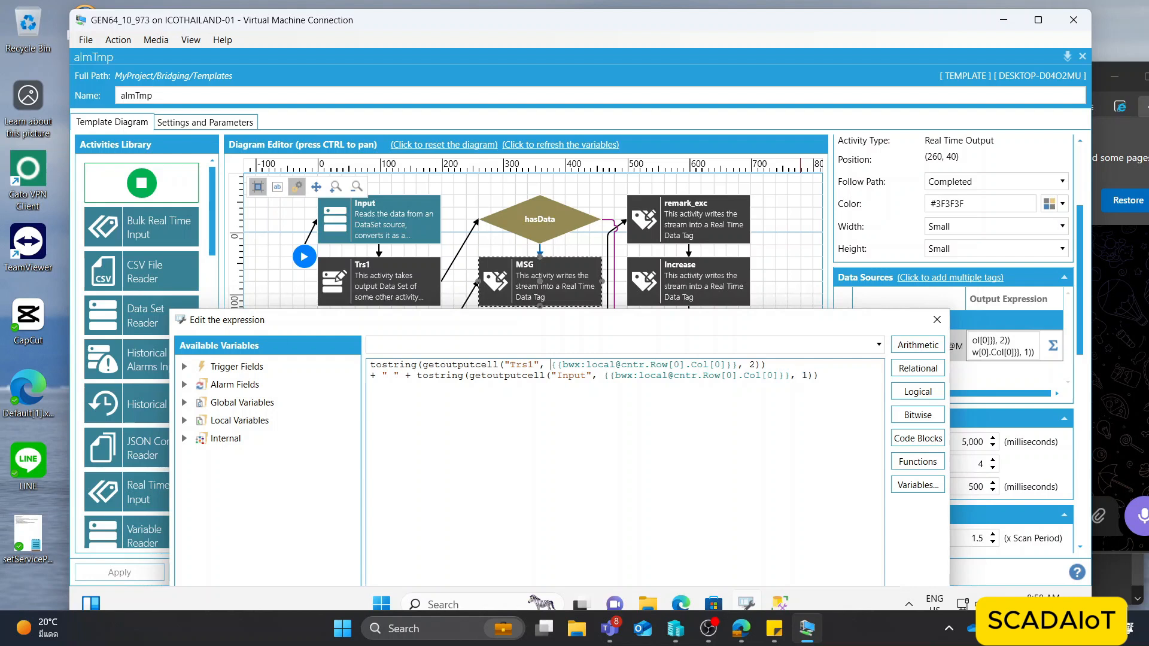
pyautogui.moveTo(551, 364); pyautogui.dragTo(732, 364)
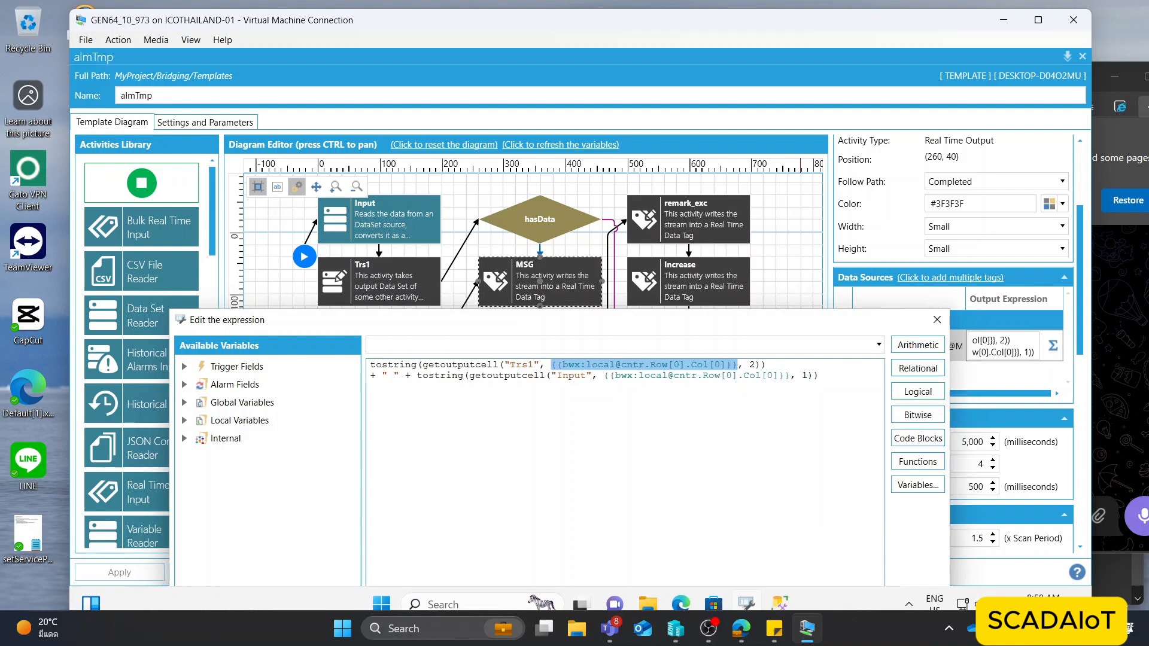
pyautogui.moveTo(749, 365); pyautogui.dragTo(811, 377)
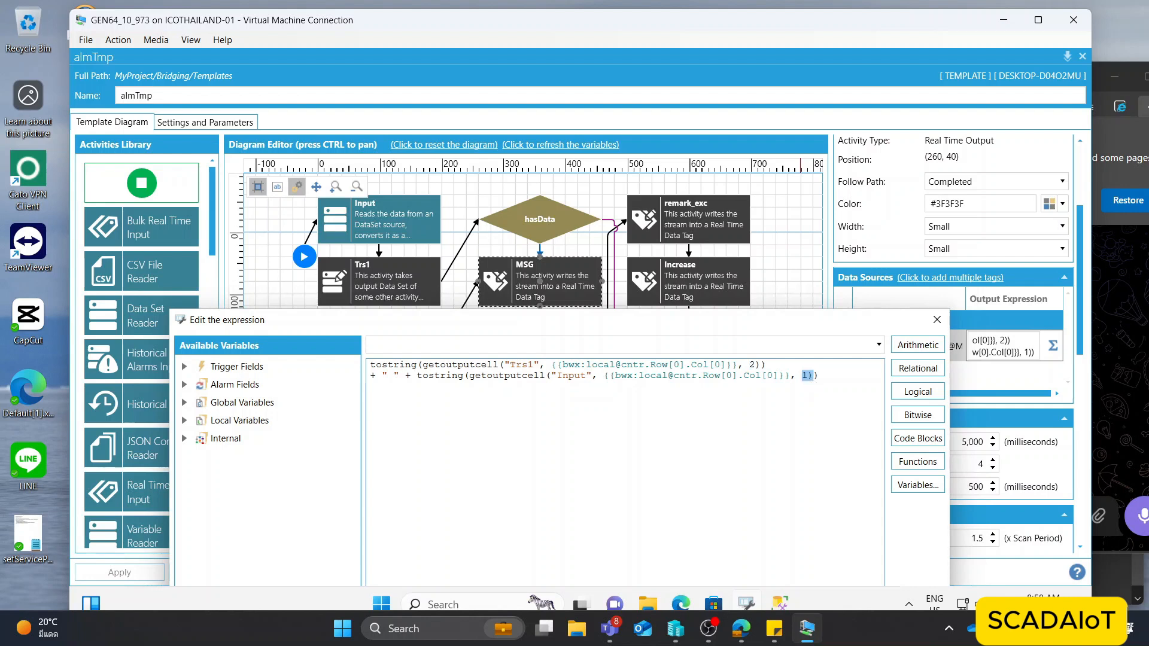
pyautogui.moveTo(417, 375); pyautogui.dragTo(790, 376)
pyautogui.moveTo(370, 364); pyautogui.dragTo(824, 376)
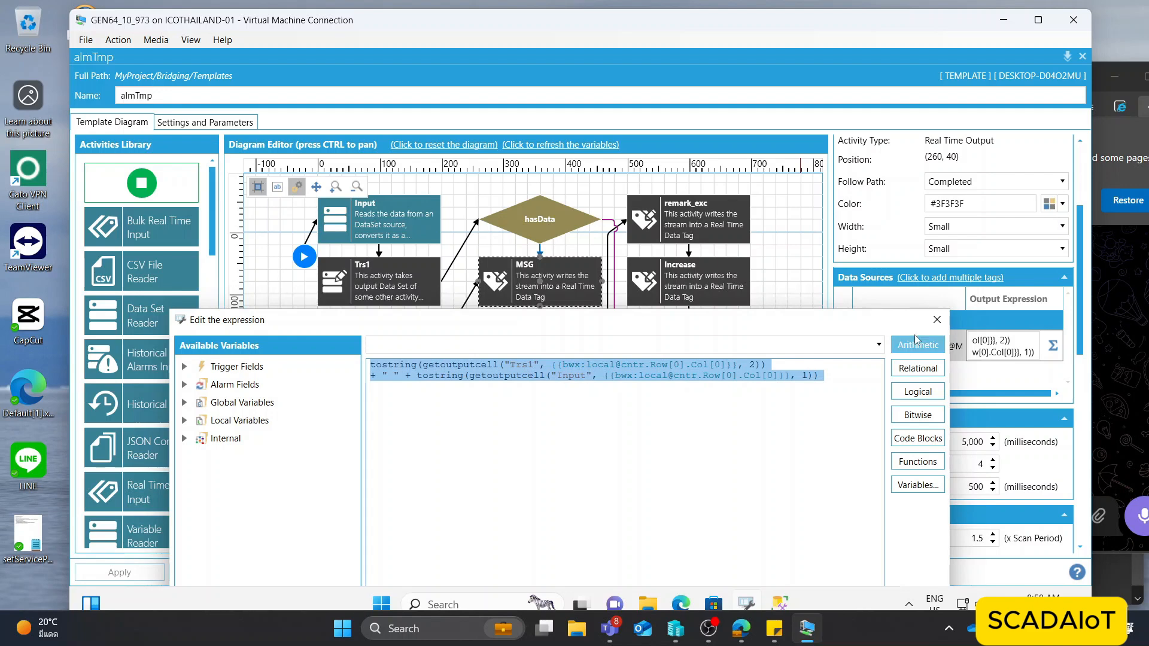
pyautogui.click(937, 319)
# Inspect the MSG activity's Telegram.sendMessage point name through to its Msg parameter.
pyautogui.click(910, 346)
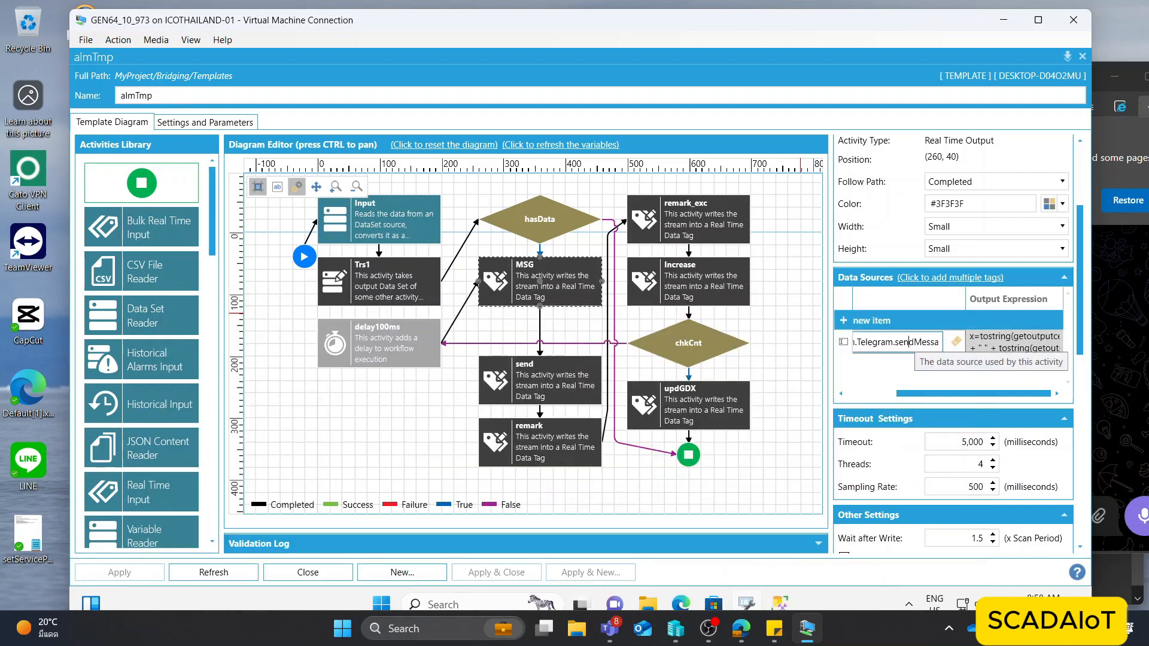
pyautogui.moveTo(905, 343); pyautogui.dragTo(955, 347)
pyautogui.click(928, 345)
pyautogui.doubleClick(928, 345)
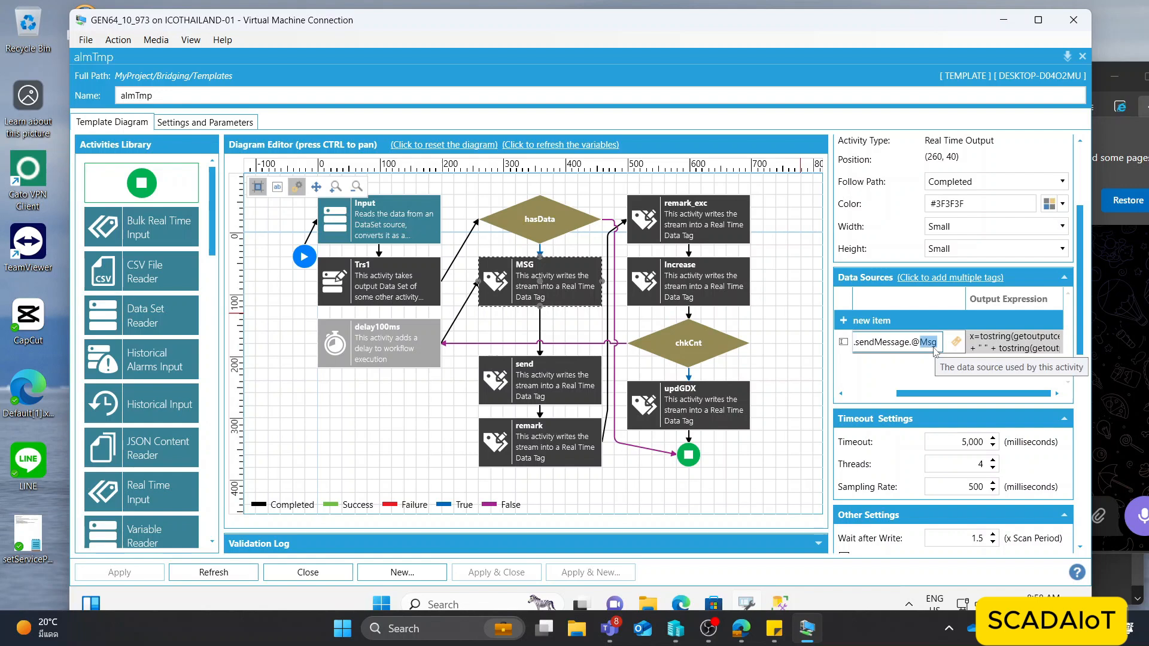
pyautogui.click(533, 386)
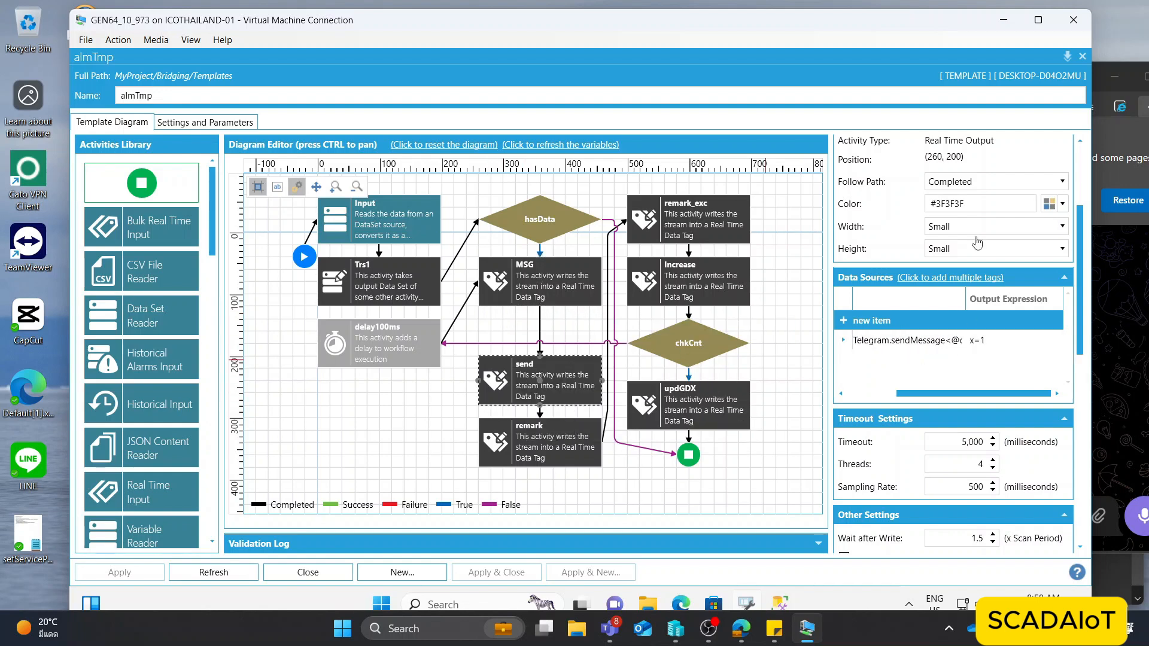
pyautogui.scroll(3, 977, 242)
pyautogui.scroll(-1, 995, 453)
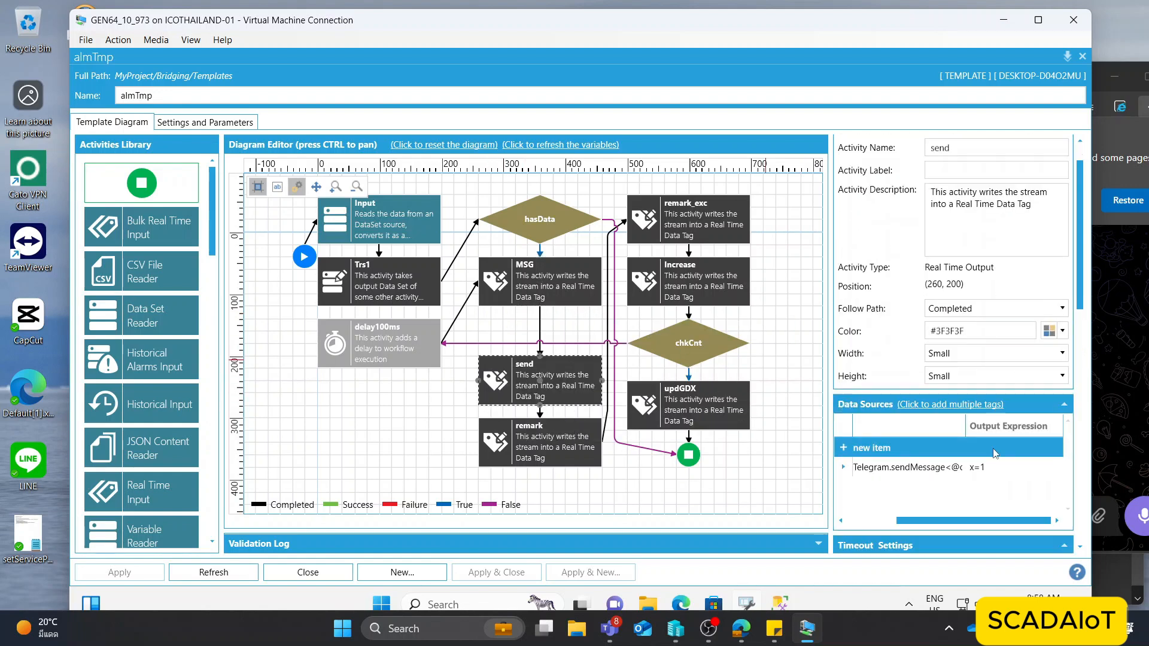
pyautogui.scroll(-1, 994, 453)
pyautogui.click(972, 432)
pyautogui.click(972, 432)
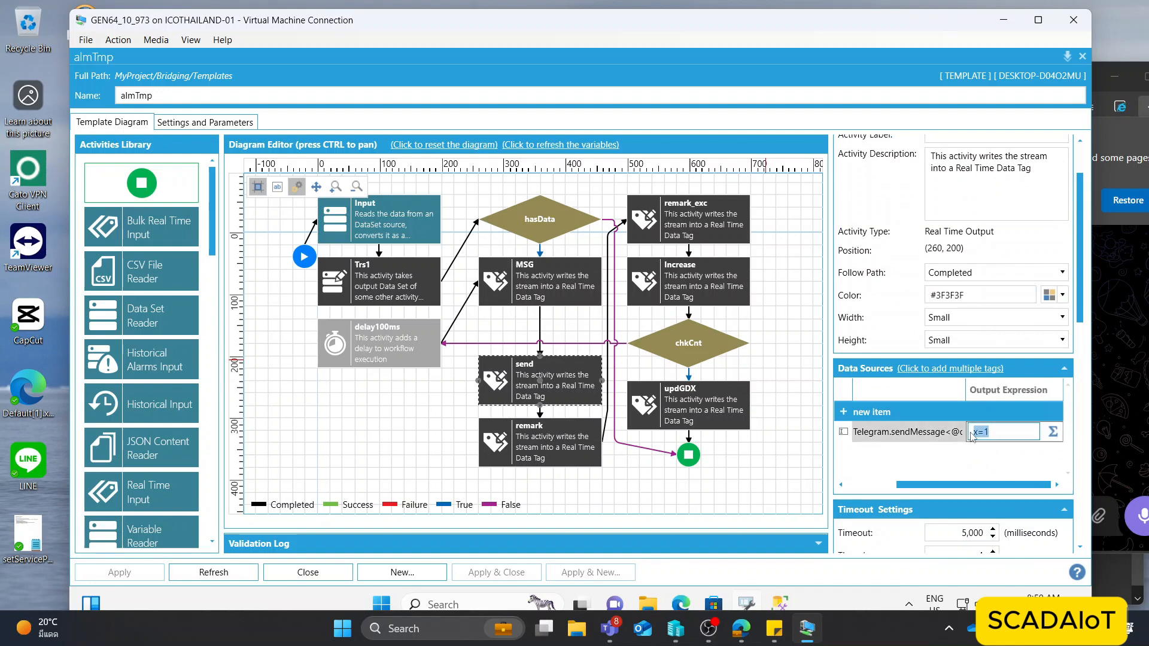
pyautogui.click(931, 432)
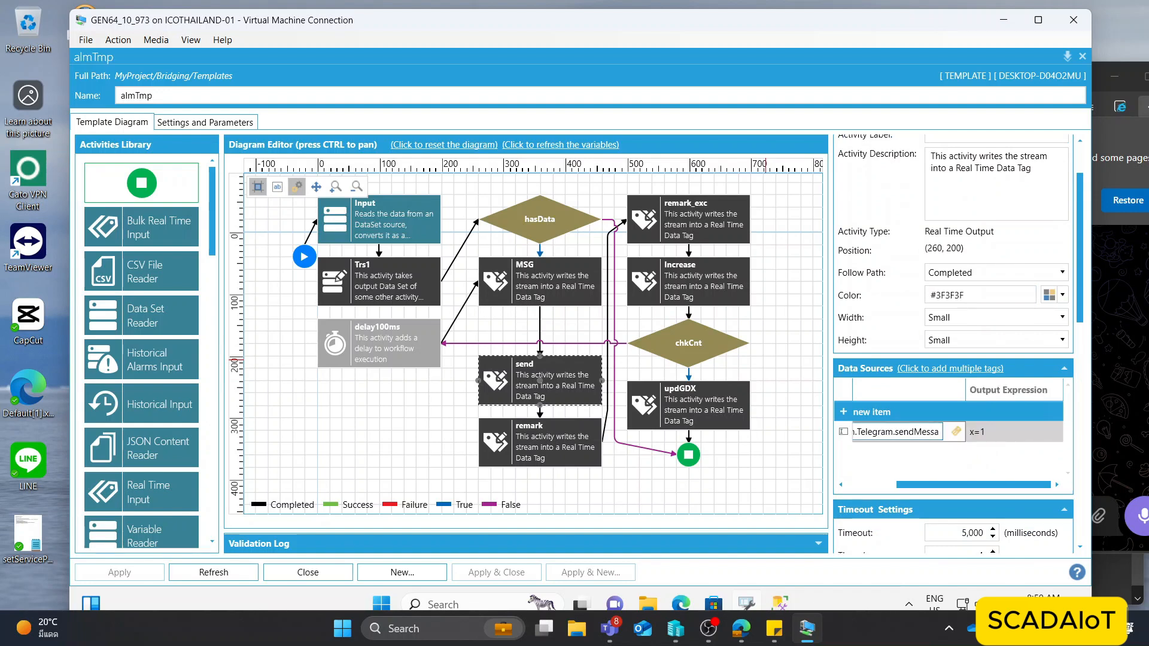
pyautogui.hotkey('ctrl', 'a')
pyautogui.hotkey('ctrl', 'v')
pyautogui.doubleClick(919, 431)
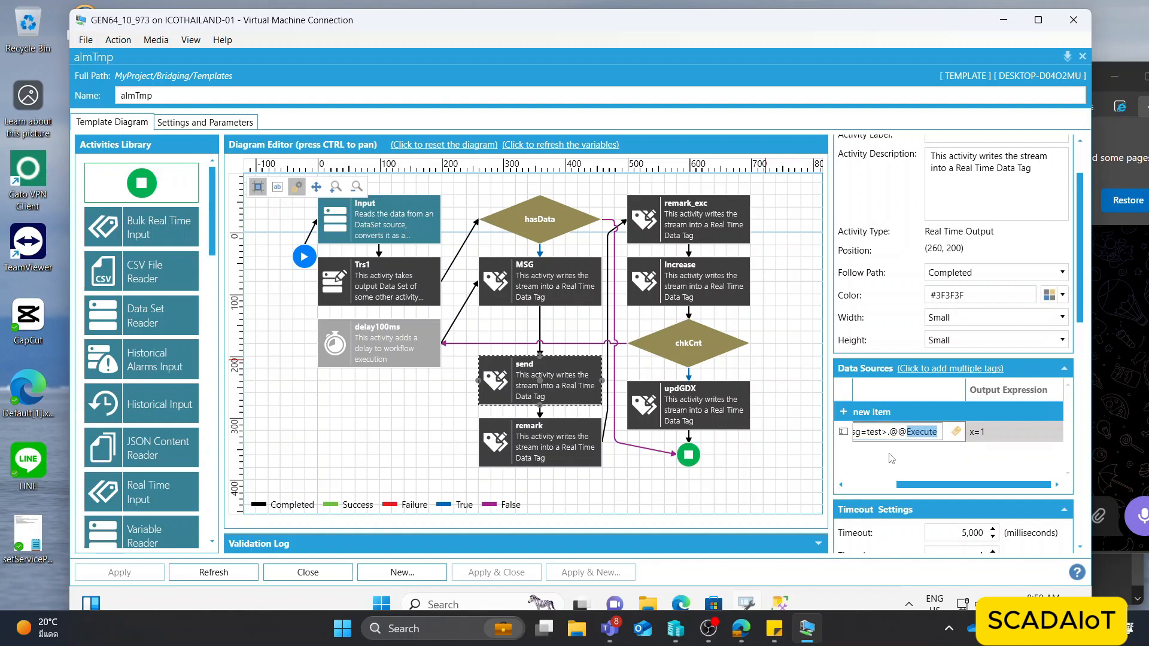
# Open the remark activity's output expression, examine its Input, row counter and column arguments, and close the editor.
pyautogui.click(556, 447)
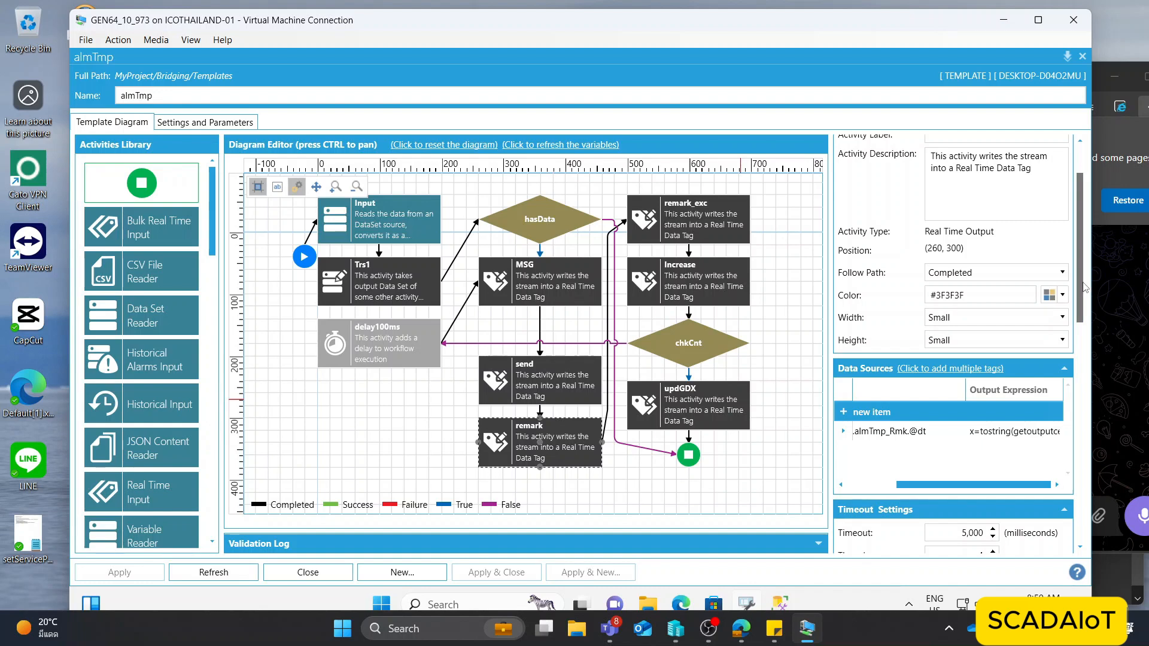
pyautogui.click(1011, 431)
pyautogui.click(1053, 432)
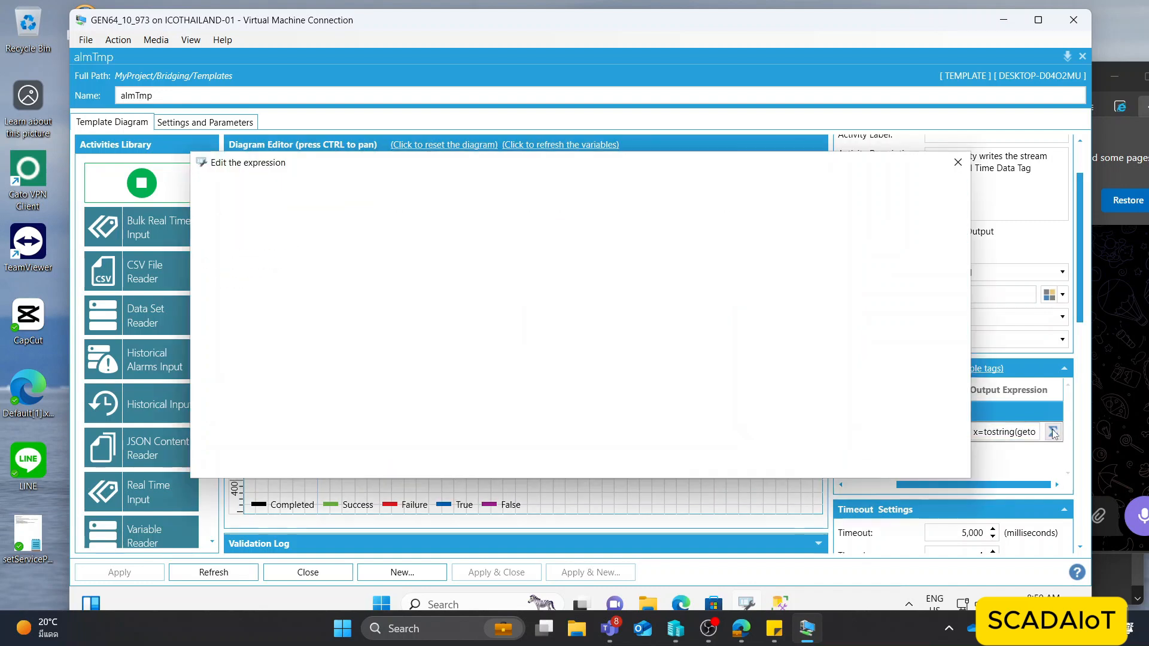
pyautogui.moveTo(794, 207); pyautogui.dragTo(513, 207)
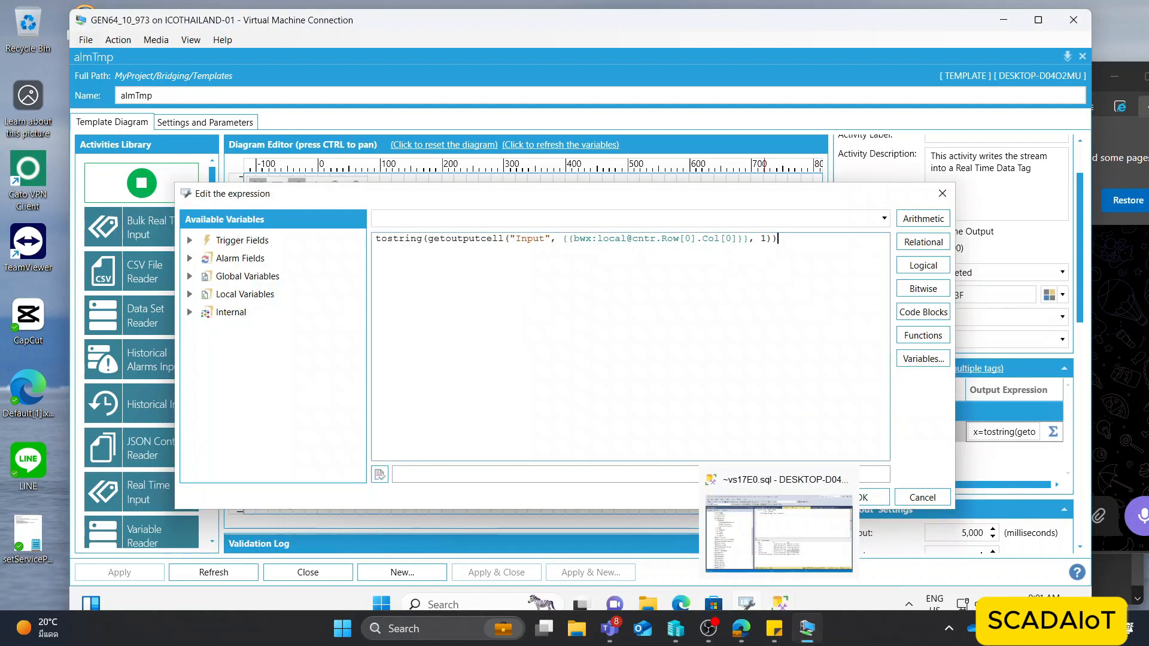
pyautogui.moveTo(778, 238); pyautogui.dragTo(533, 238)
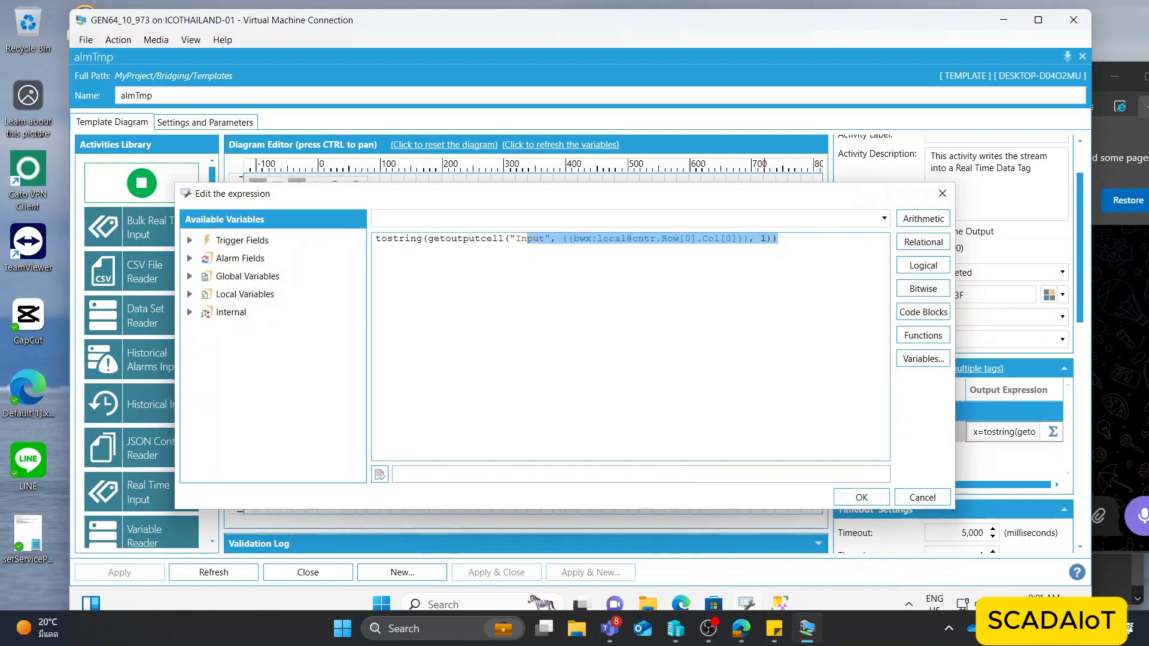
pyautogui.click(573, 238)
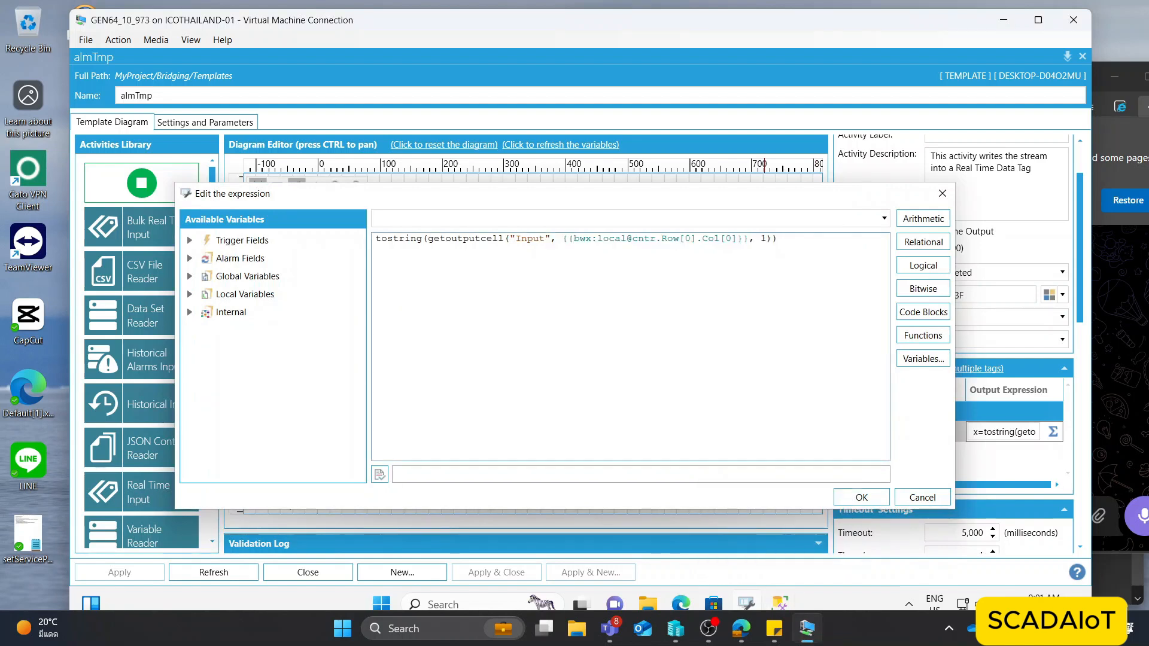
pyautogui.moveTo(773, 239); pyautogui.dragTo(550, 238)
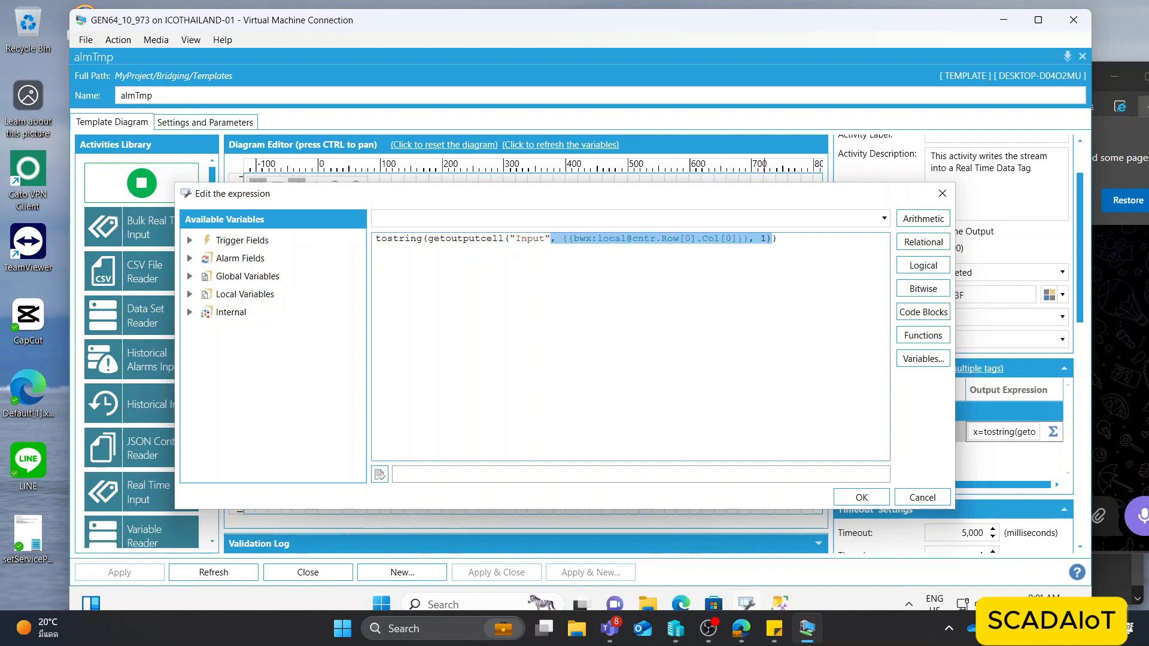
pyautogui.click(761, 239)
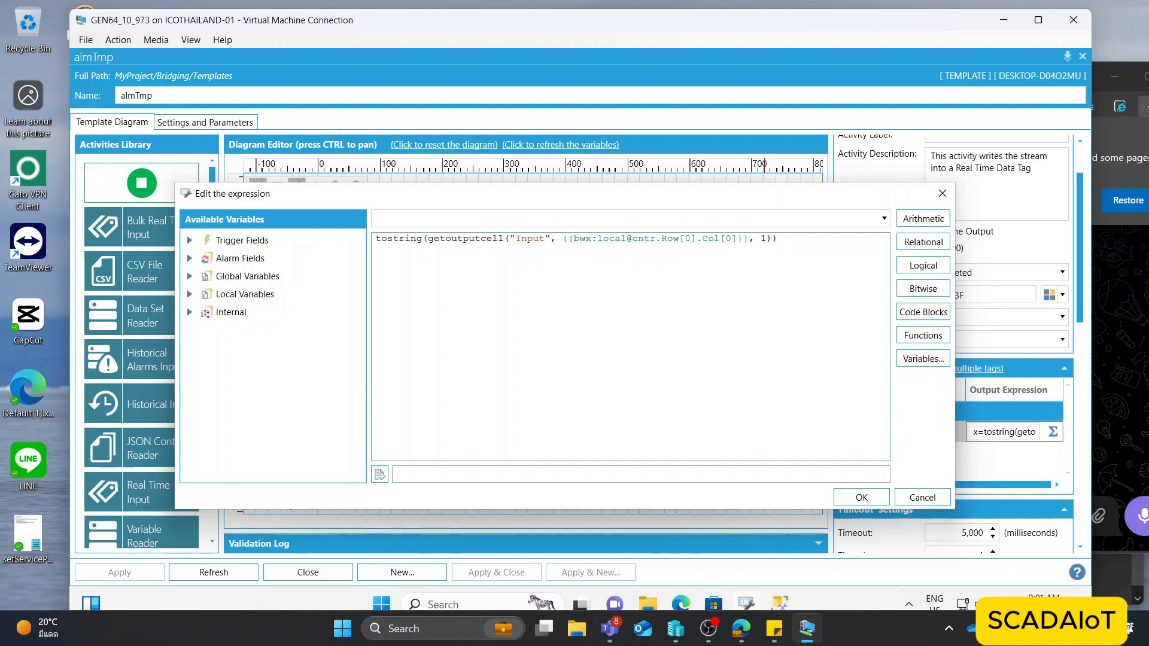
pyautogui.doubleClick(530, 238)
pyautogui.moveTo(696, 206); pyautogui.dragTo(723, 361)
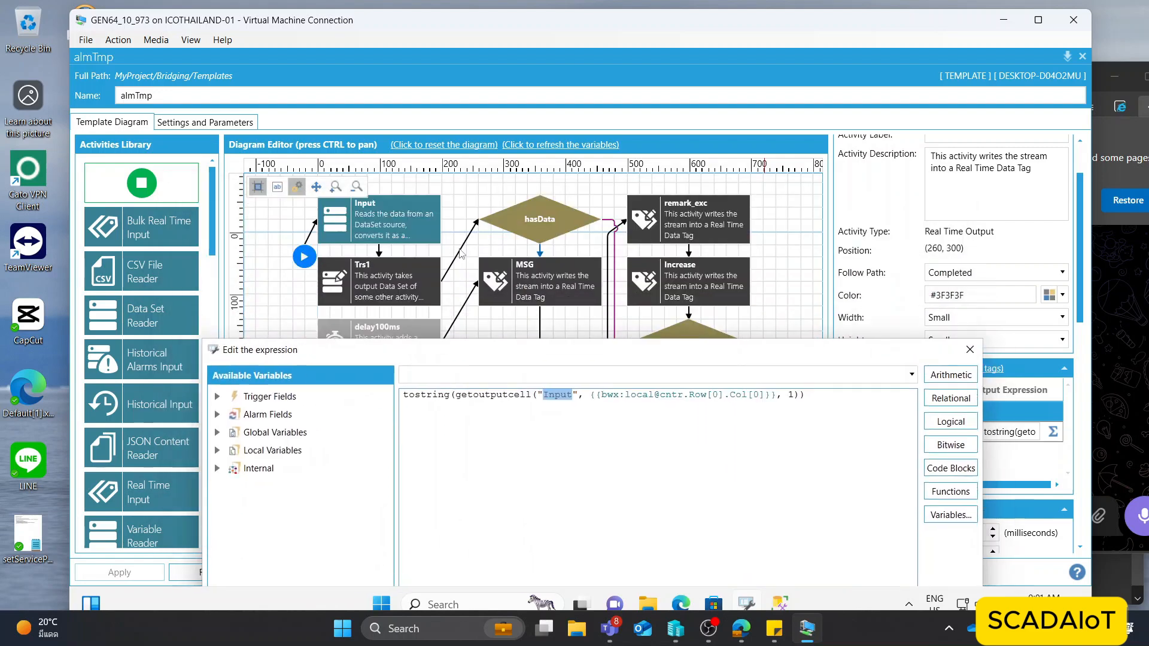
pyautogui.click(967, 359)
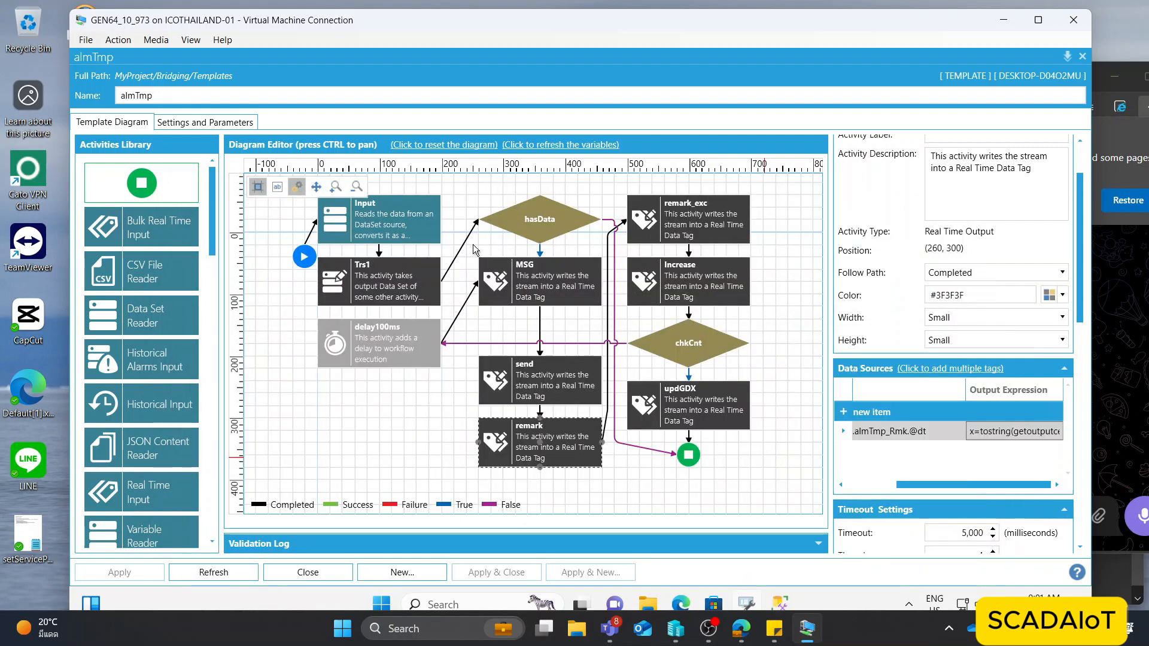
# Check the dt column in the Input activity's data schema against the remark activity's almTmp_Rmk data source.
pyautogui.click(413, 231)
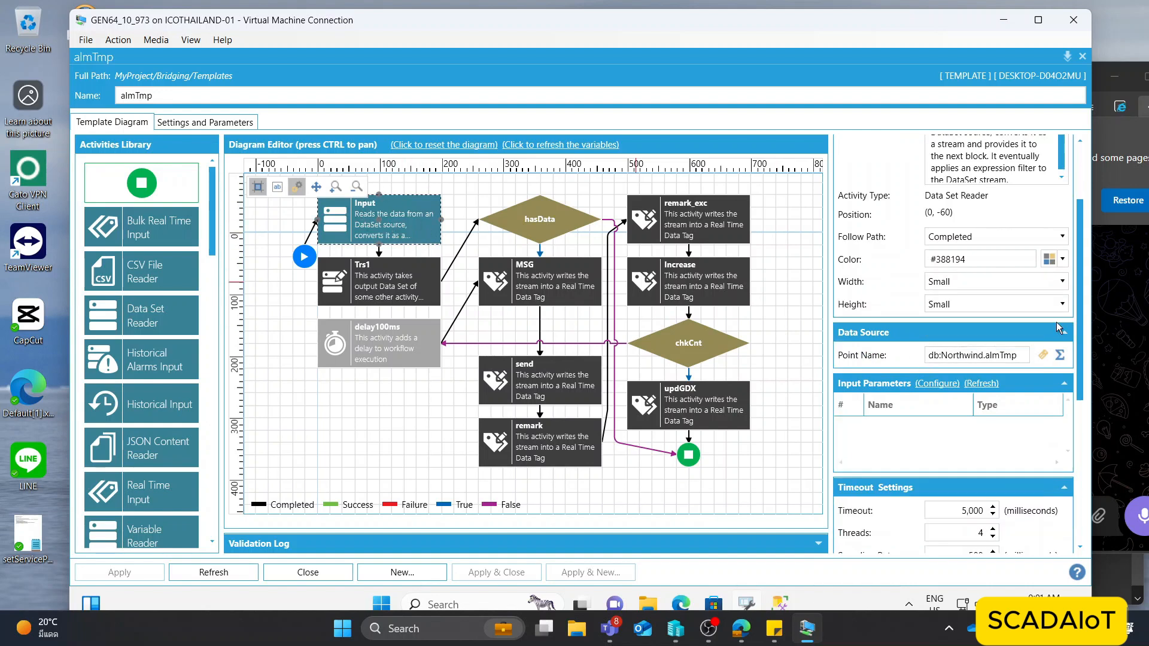
pyautogui.scroll(-3, 972, 417)
pyautogui.click(900, 439)
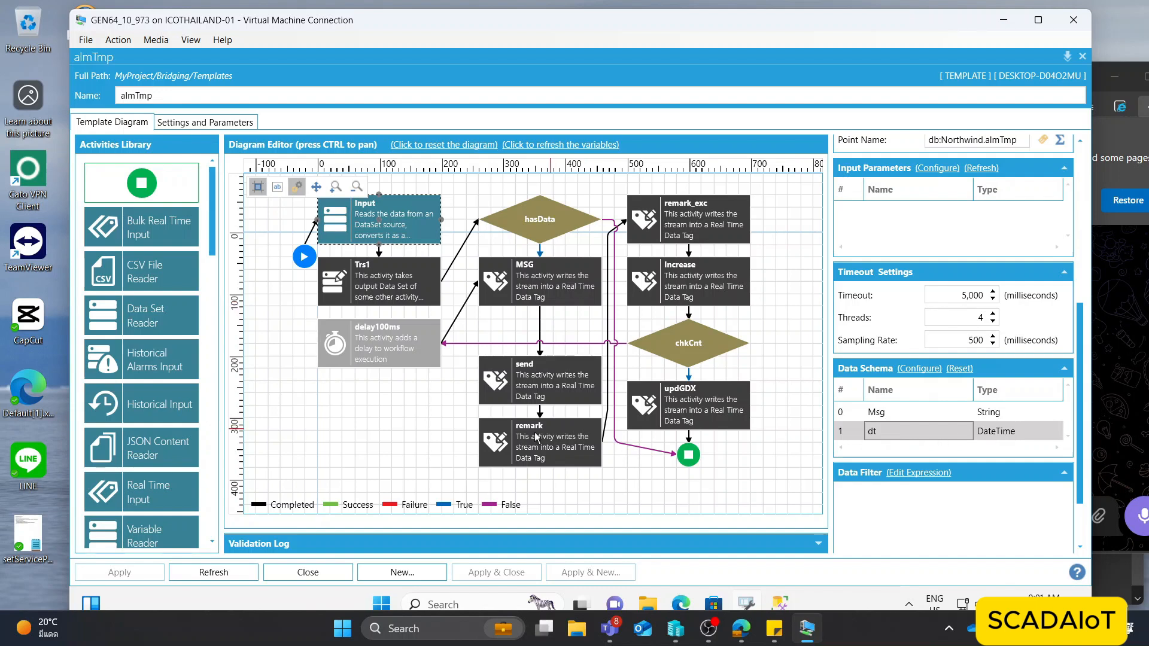
pyautogui.click(551, 443)
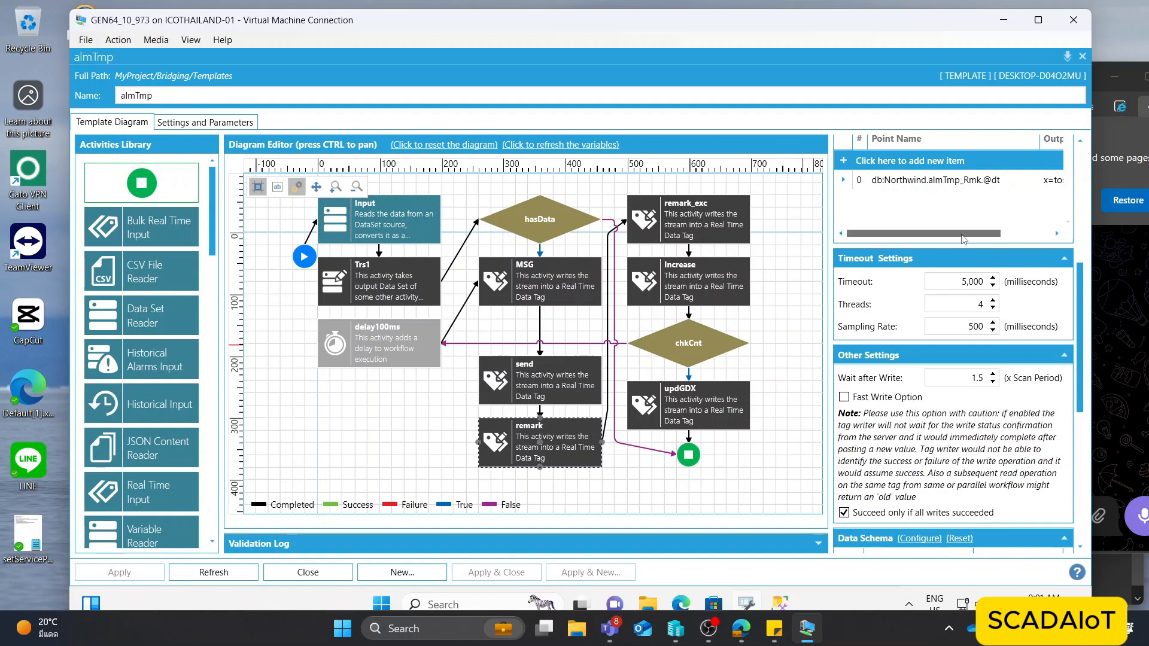
# Review the remark_exc data source, and inspect the Increase activity's output expression and local counter point name.
pyautogui.click(701, 225)
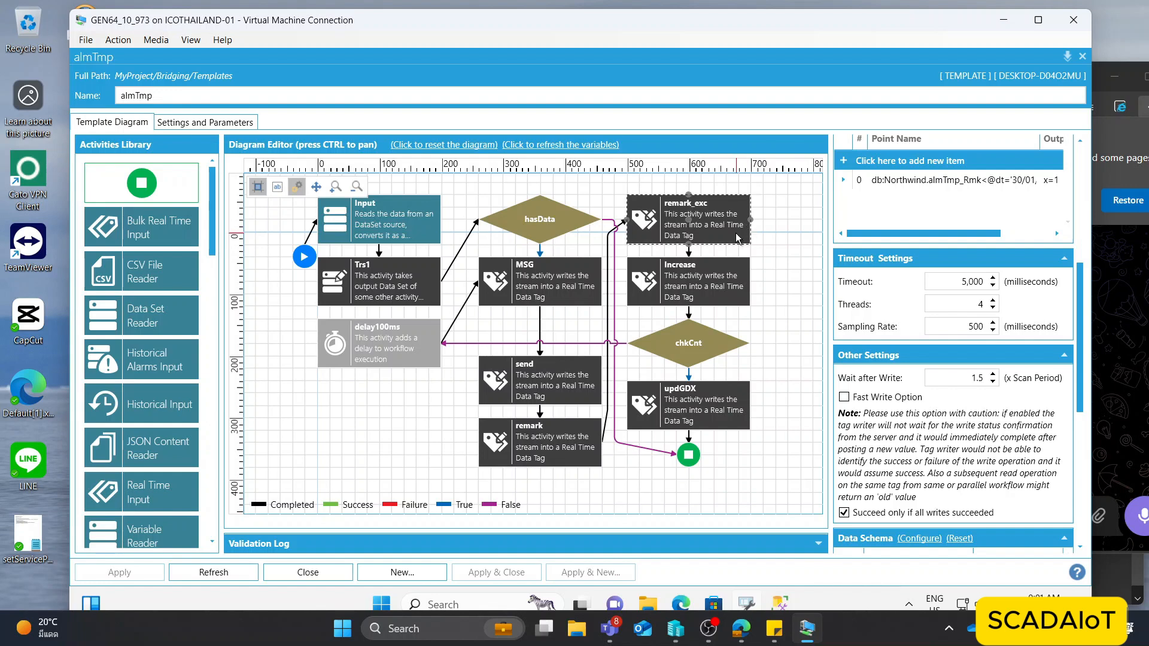
pyautogui.scroll(1, 718, 222)
pyautogui.click(704, 298)
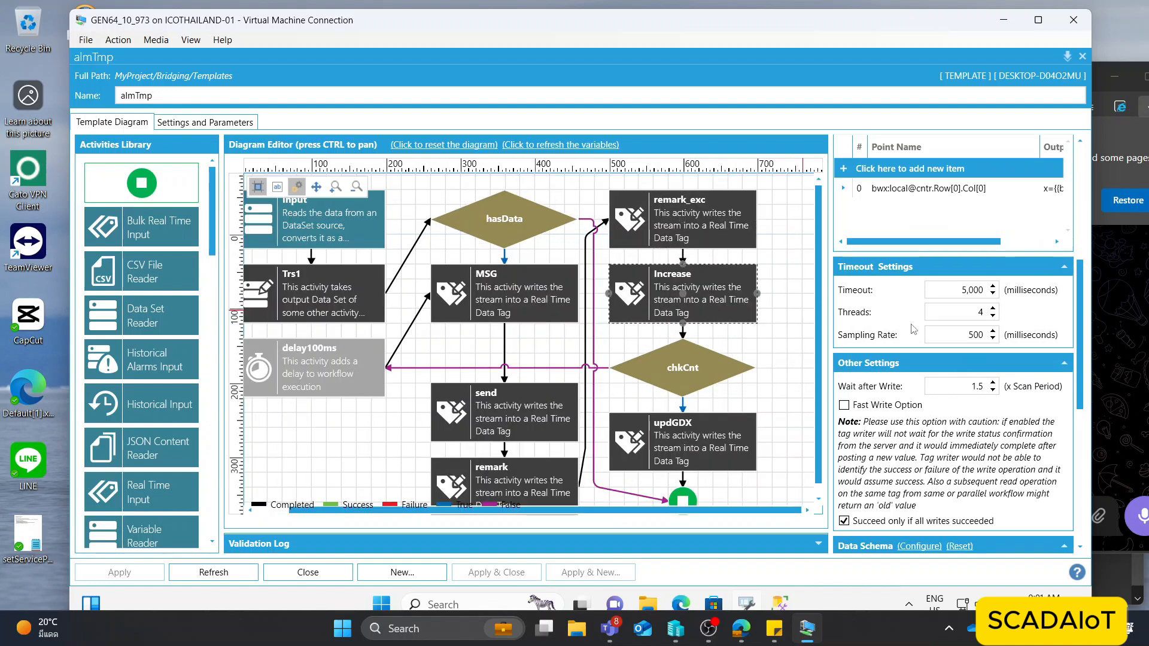
pyautogui.moveTo(973, 242); pyautogui.dragTo(1050, 245)
pyautogui.doubleClick(1033, 190)
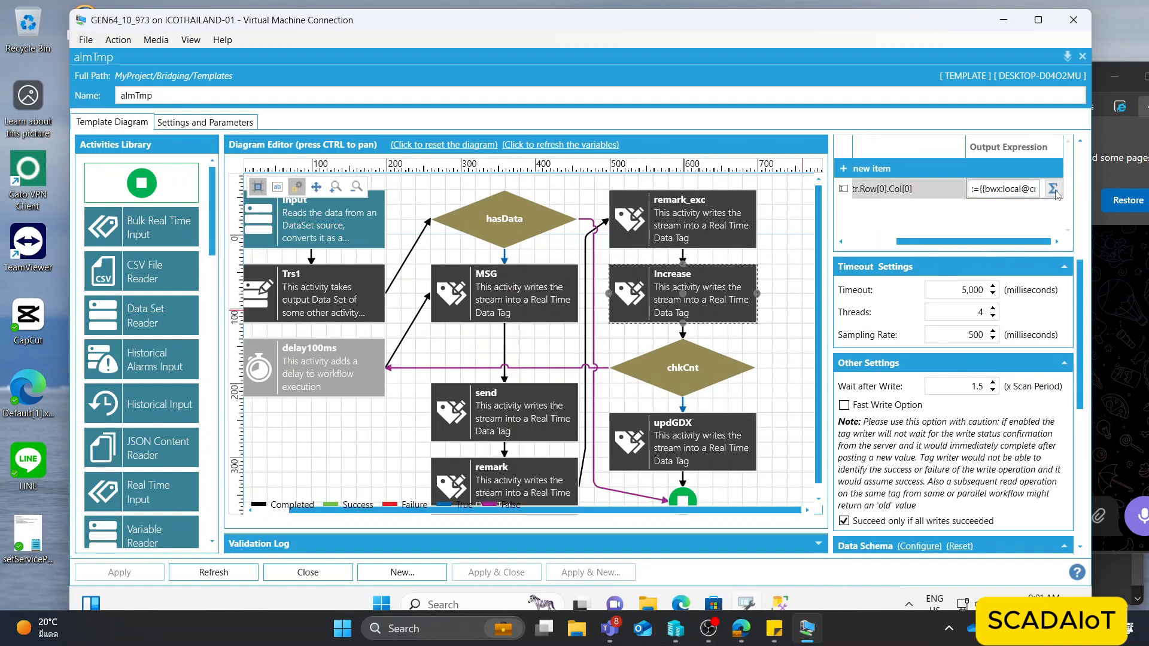
pyautogui.doubleClick(922, 191)
pyautogui.moveTo(960, 242); pyautogui.dragTo(902, 242)
pyautogui.moveTo(998, 191); pyautogui.dragTo(892, 192)
# Review the chkCnt condition comparing the counter with the Input row count, and follow the loop back to the MSG activity.
pyautogui.click(670, 357)
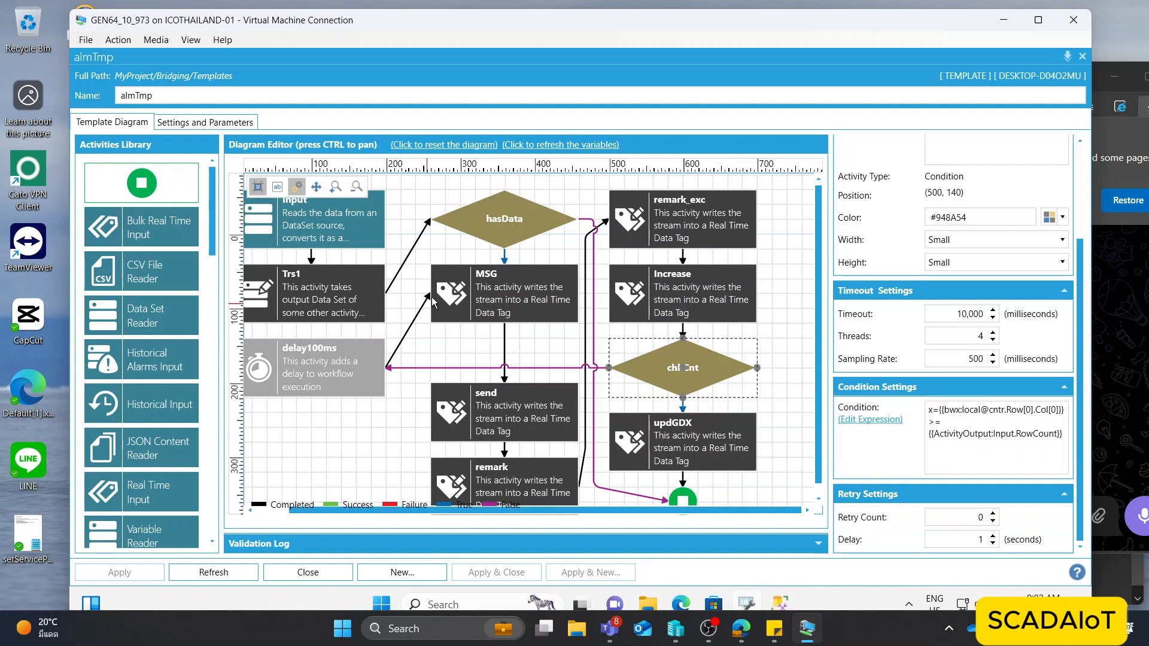
pyautogui.click(487, 296)
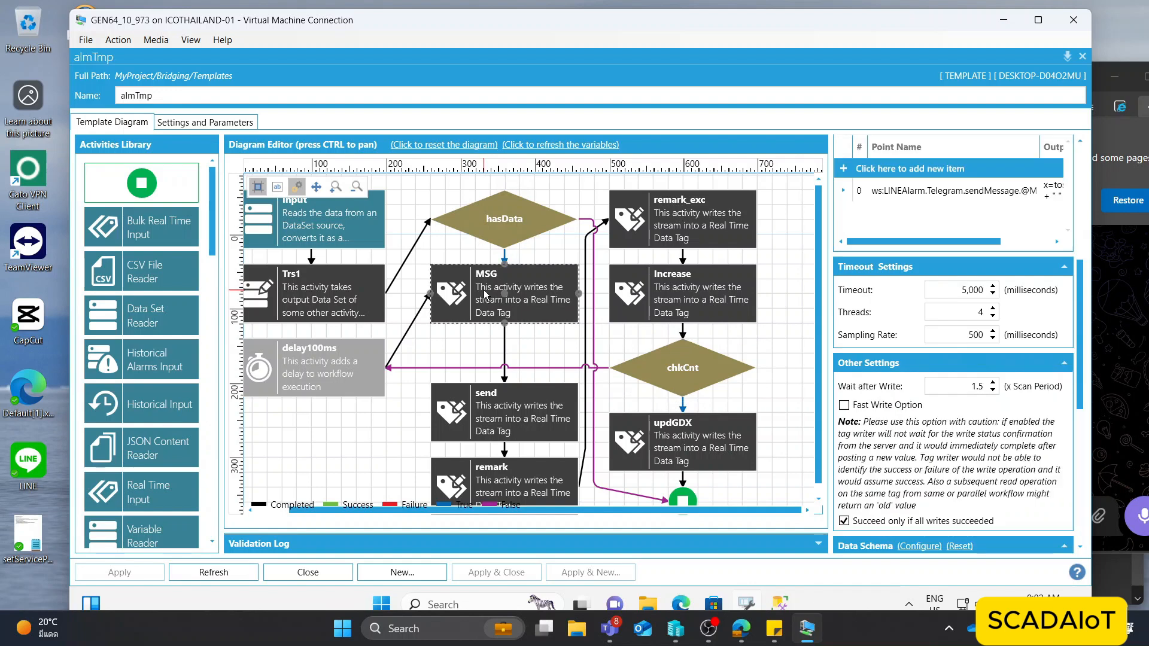
# Review the chkCnt condition's true branch to the updGDX activity and inspect the almTmp refresh point it writes to.
pyautogui.click(719, 374)
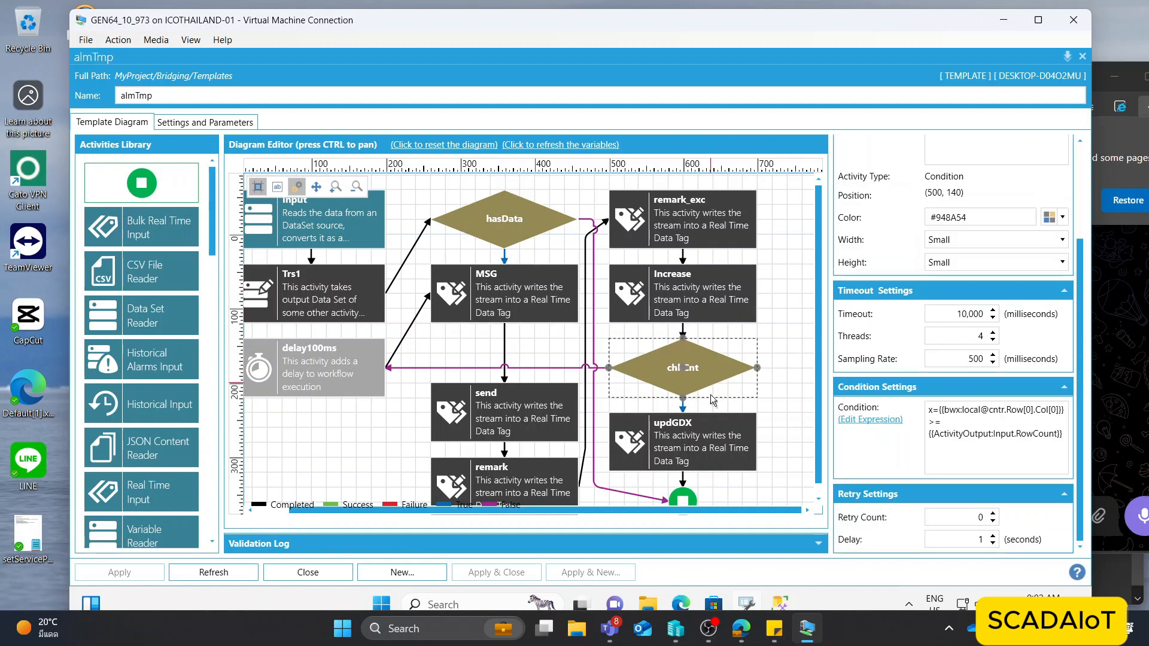
pyautogui.click(712, 439)
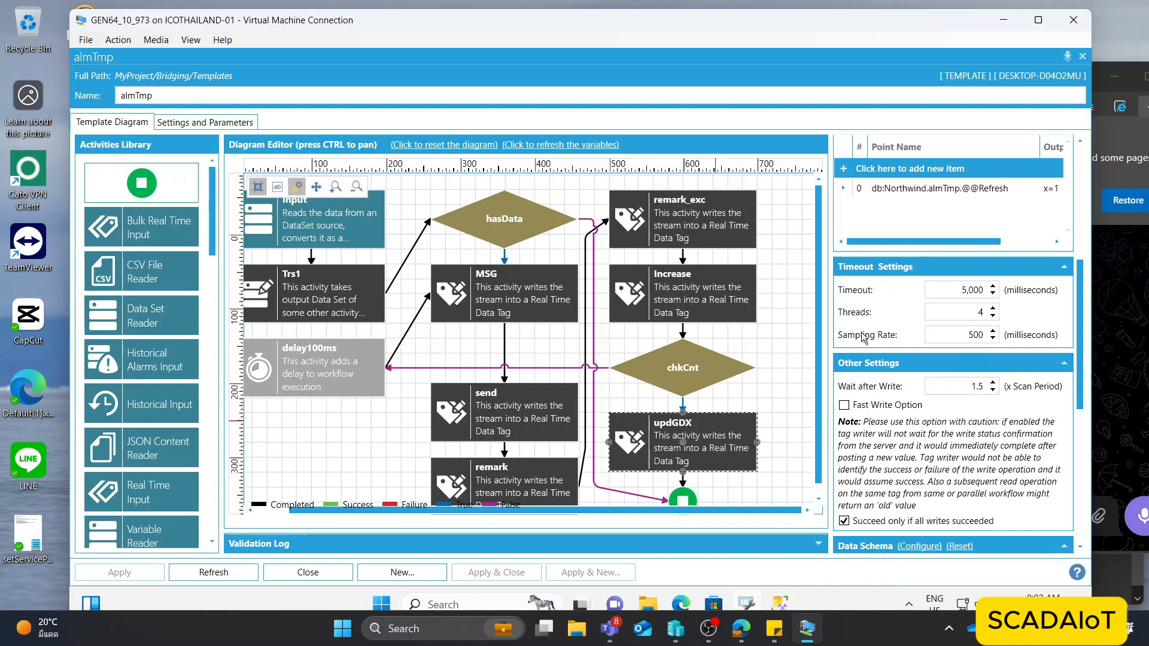
pyautogui.click(964, 189)
pyautogui.moveTo(982, 190); pyautogui.dragTo(924, 189)
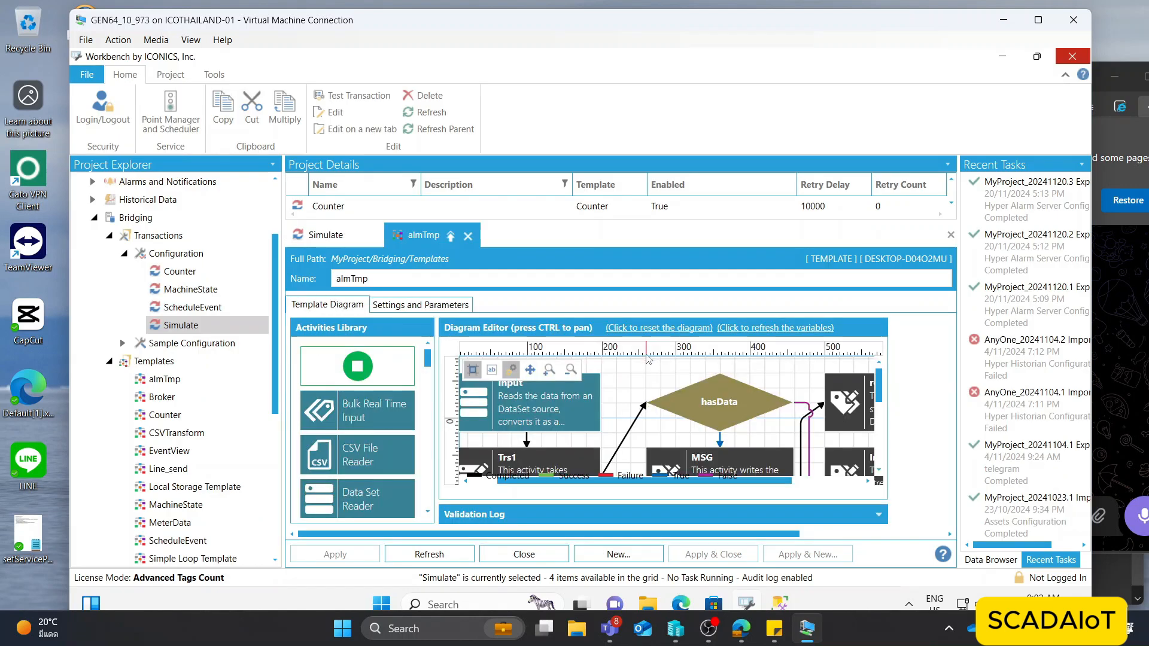
# Expand the project tree through Platform Services, Unified Data Manager and Expressions down to the SubExpressions folder.
pyautogui.scroll(-3, 154, 382)
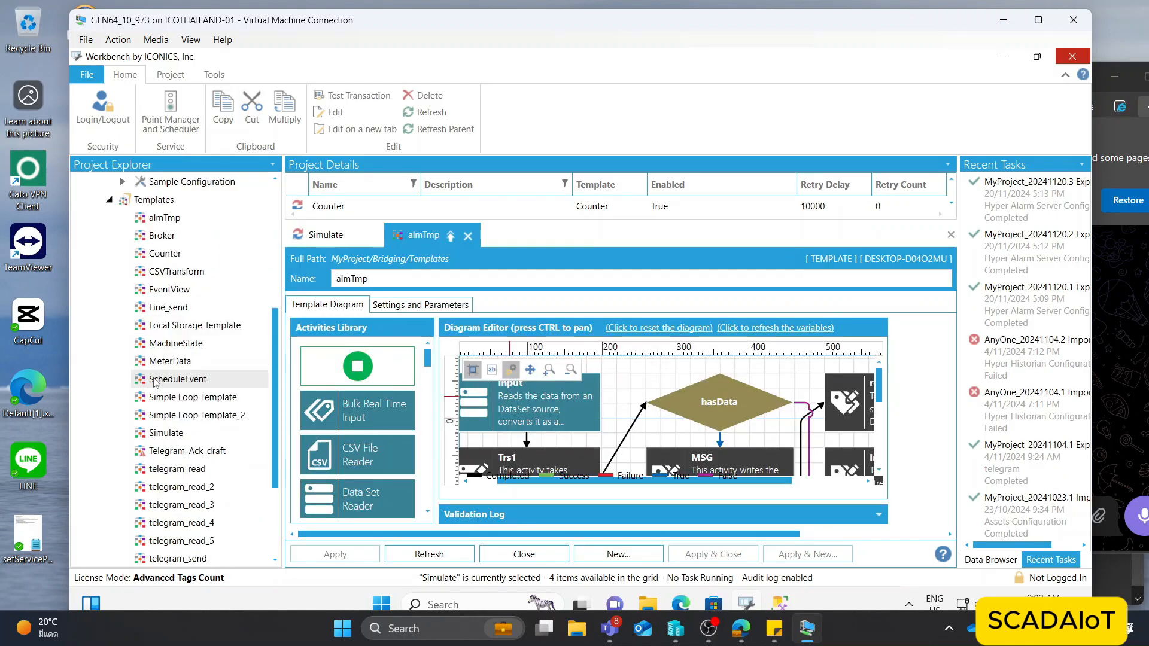
pyautogui.scroll(-3, 154, 382)
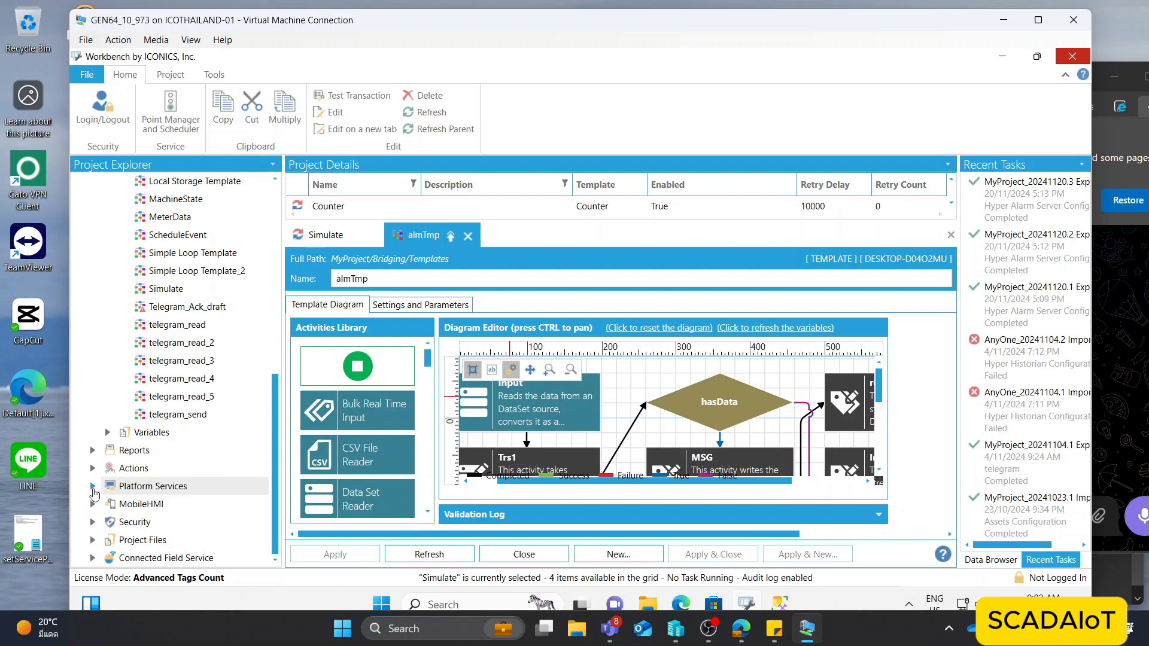
pyautogui.doubleClick(138, 487)
pyautogui.scroll(-2, 138, 487)
pyautogui.doubleClick(182, 469)
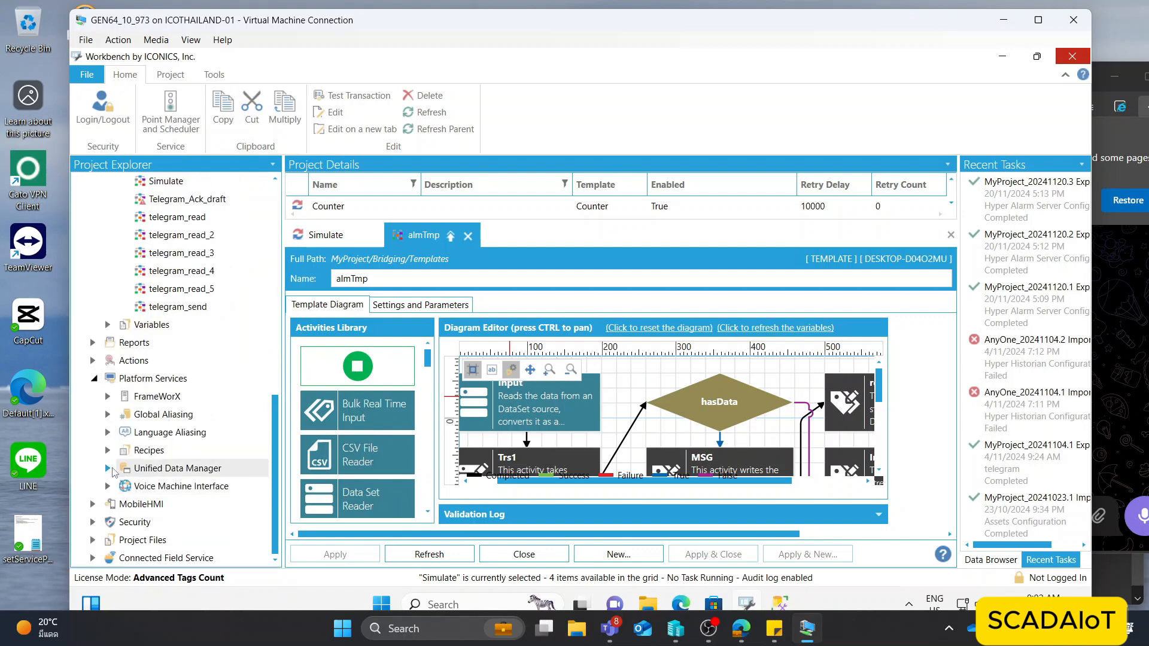
pyautogui.scroll(-2, 183, 476)
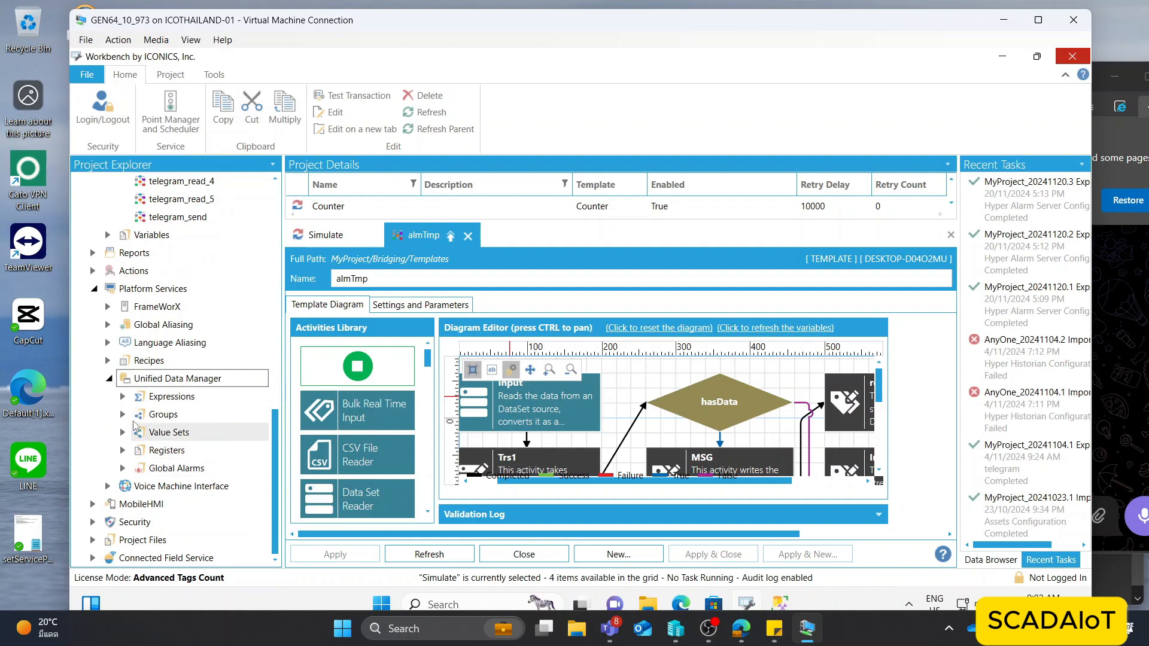
pyautogui.click(122, 397)
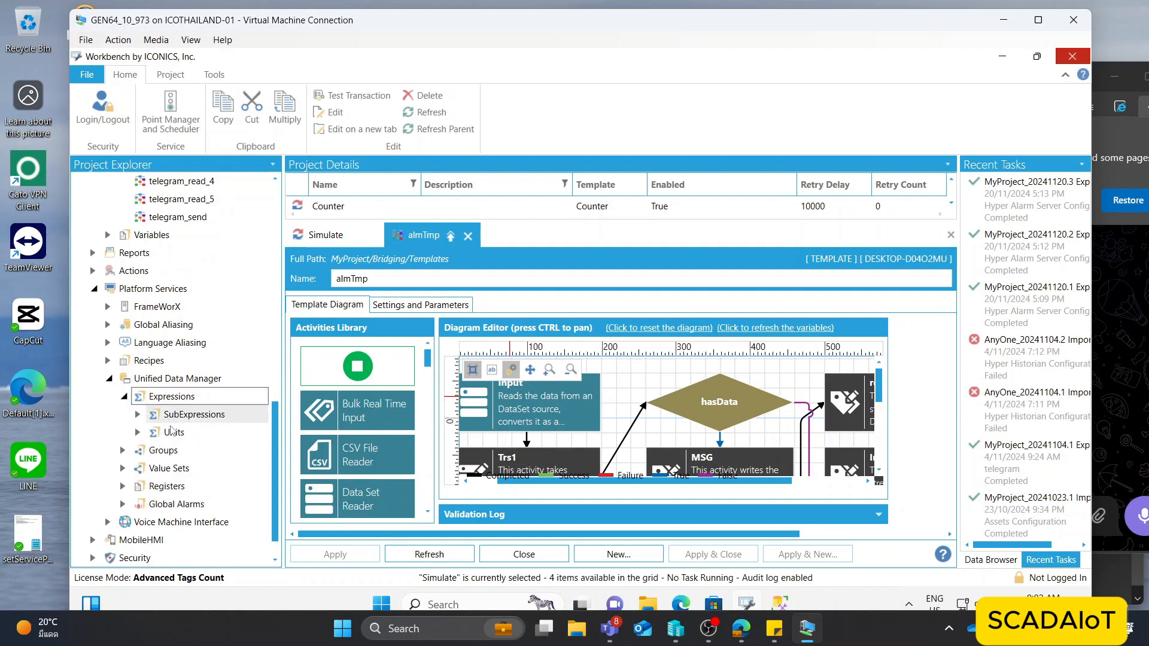
pyautogui.click(177, 420)
pyautogui.click(138, 414)
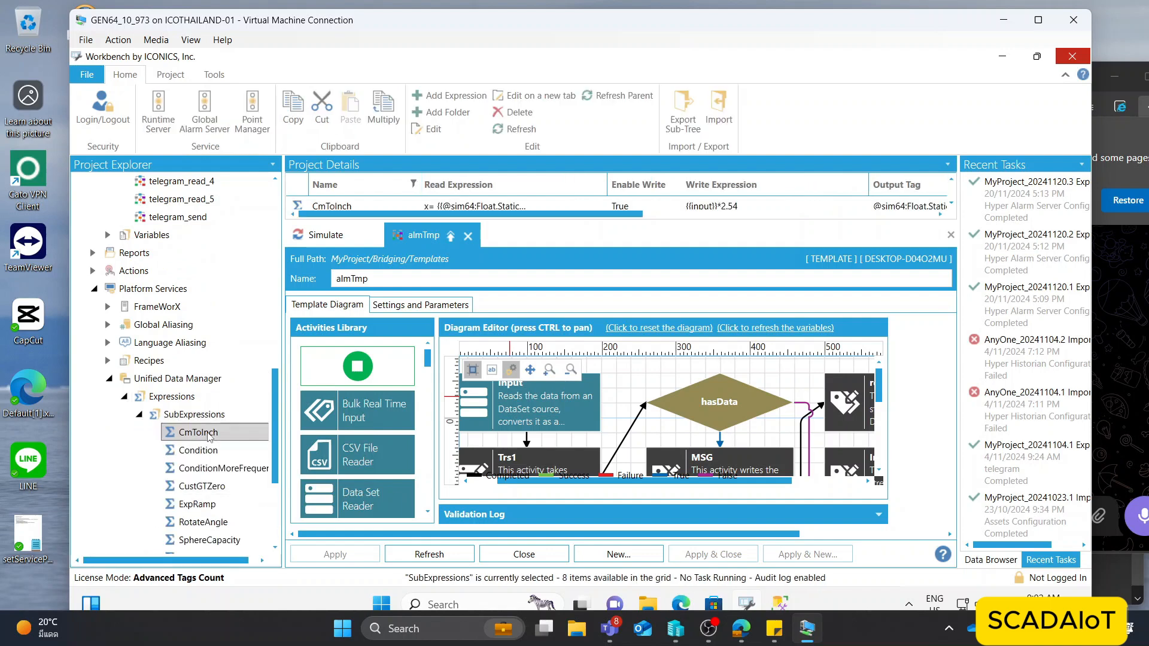
# Open the CustGTZero expression in a new tab and examine its read expression on the almTmp row count.
pyautogui.click(203, 433)
pyautogui.scroll(-2, 205, 456)
pyautogui.click(203, 378)
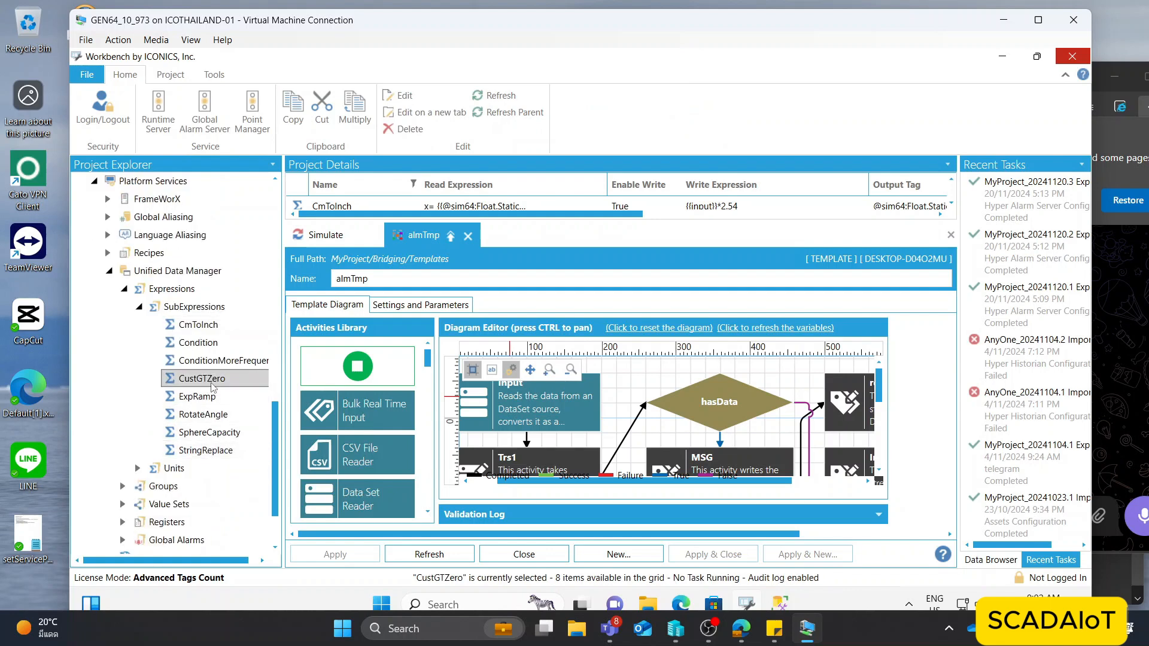
pyautogui.rightClick(218, 380)
pyautogui.click(257, 413)
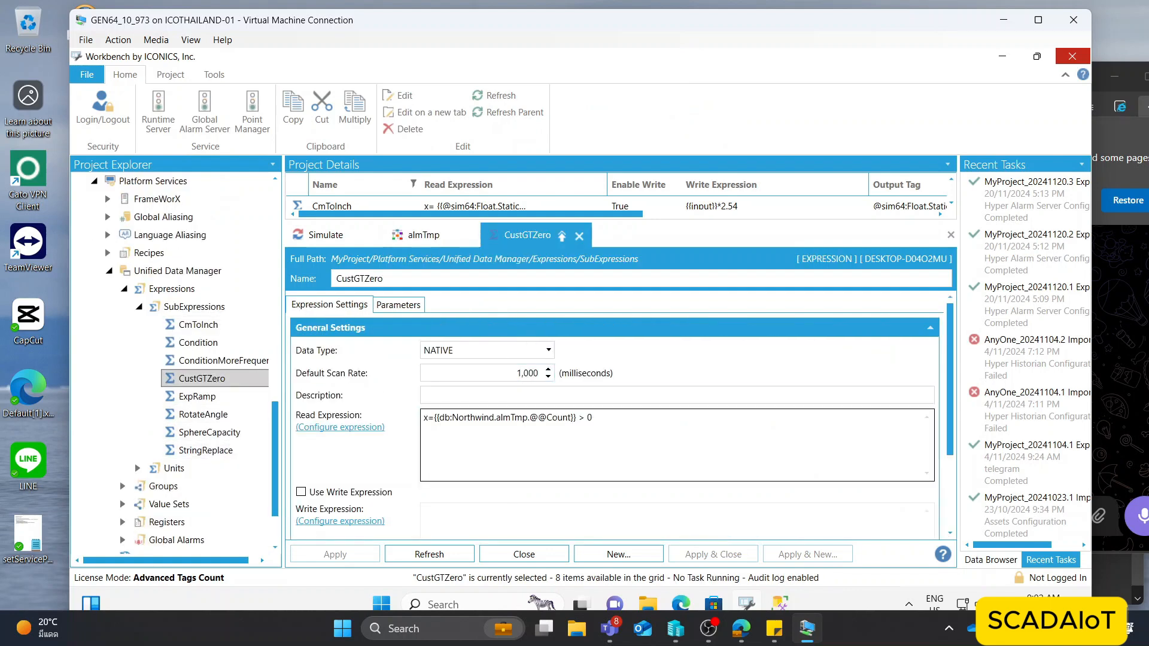
pyautogui.moveTo(592, 417); pyautogui.dragTo(422, 418)
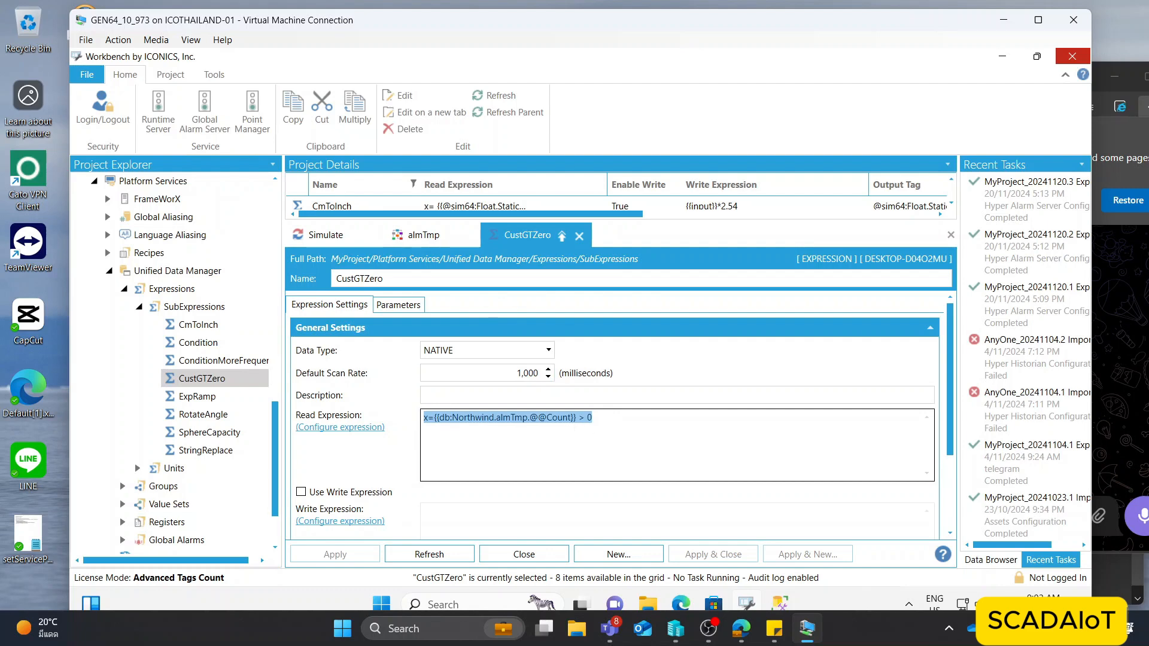
pyautogui.moveTo(594, 418); pyautogui.dragTo(438, 418)
# Expand Data Connectivity, Databases and SQL Connections in the project tree to list the Northwind connection's data sources.
pyautogui.scroll(10, 98, 278)
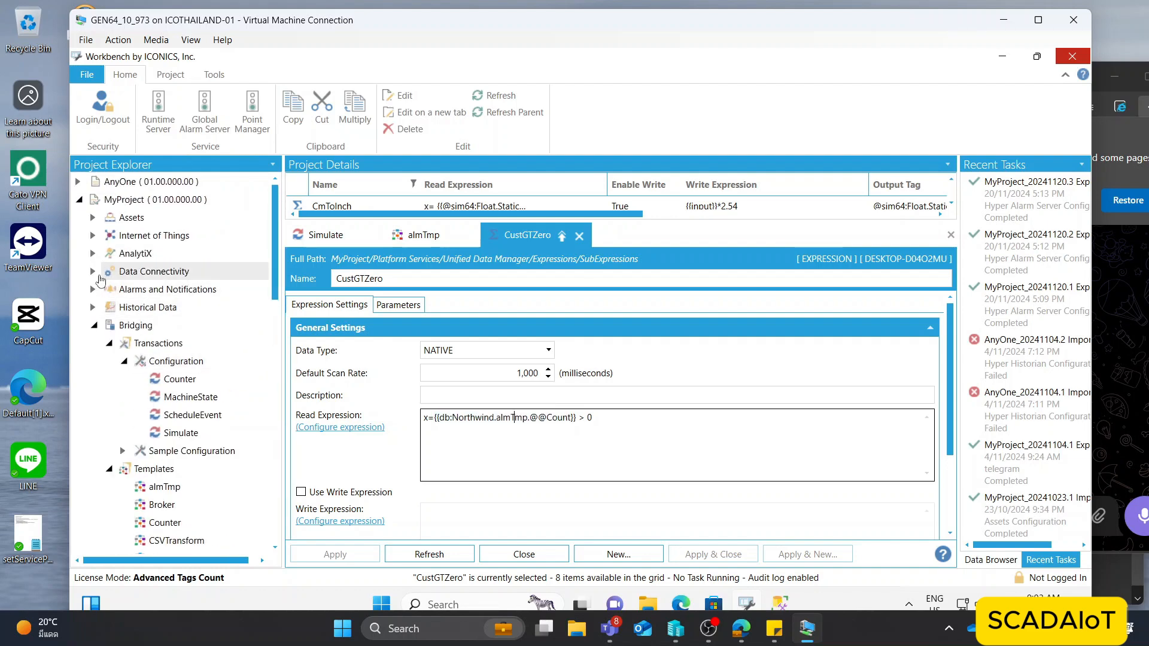
pyautogui.click(93, 271)
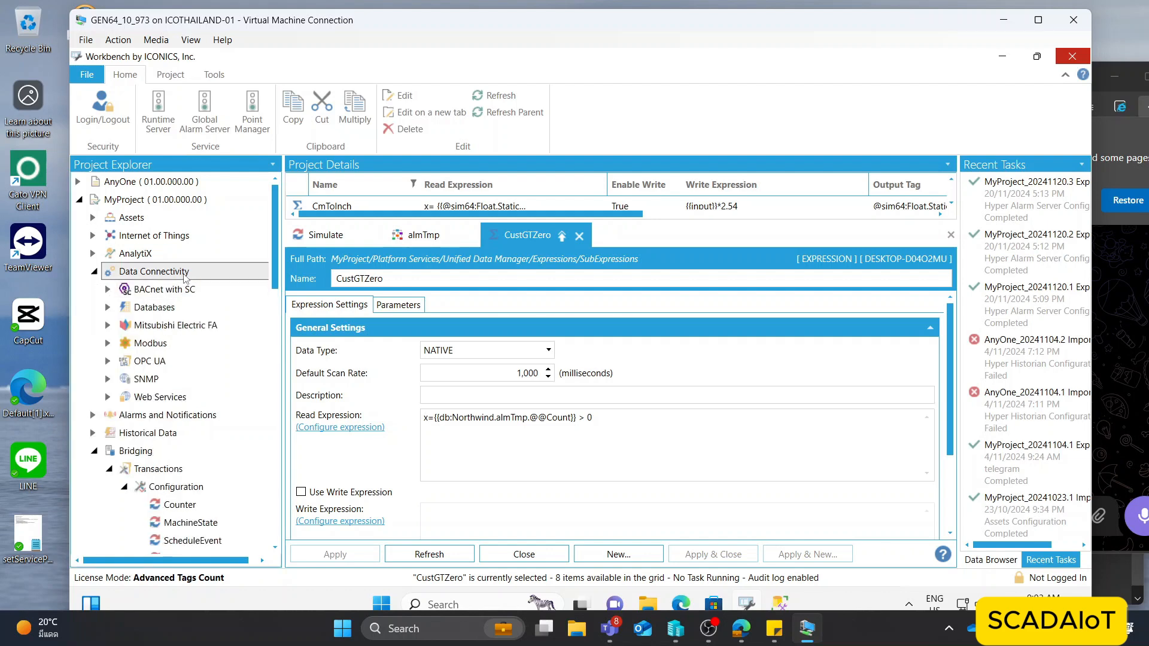
pyautogui.doubleClick(152, 307)
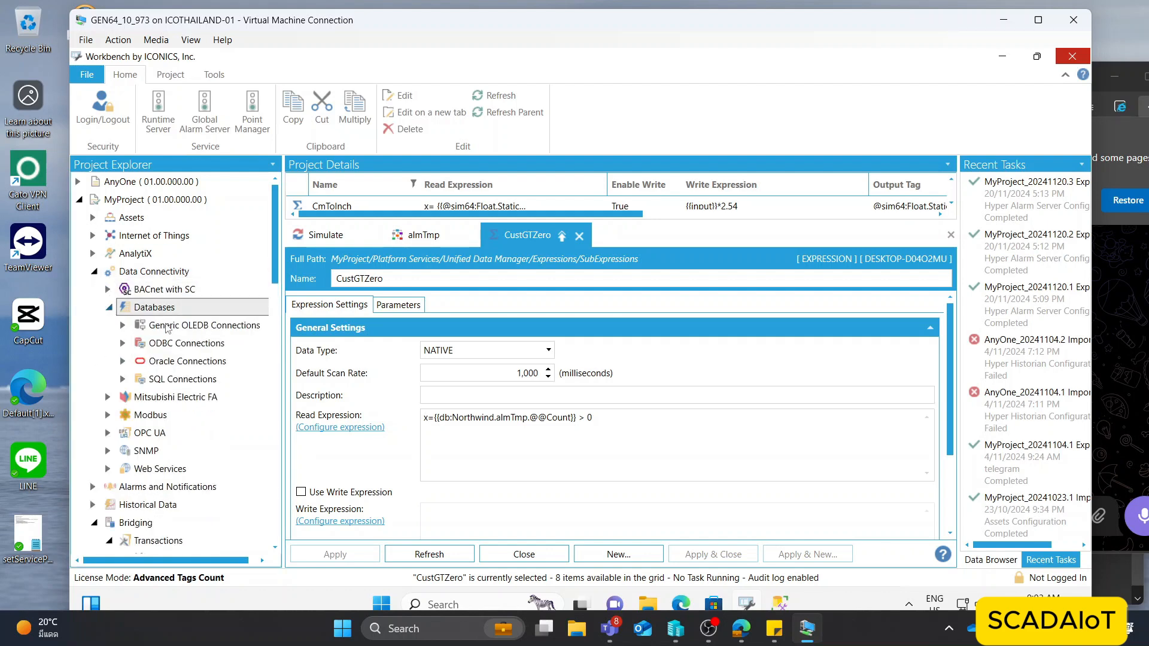
pyautogui.click(118, 381)
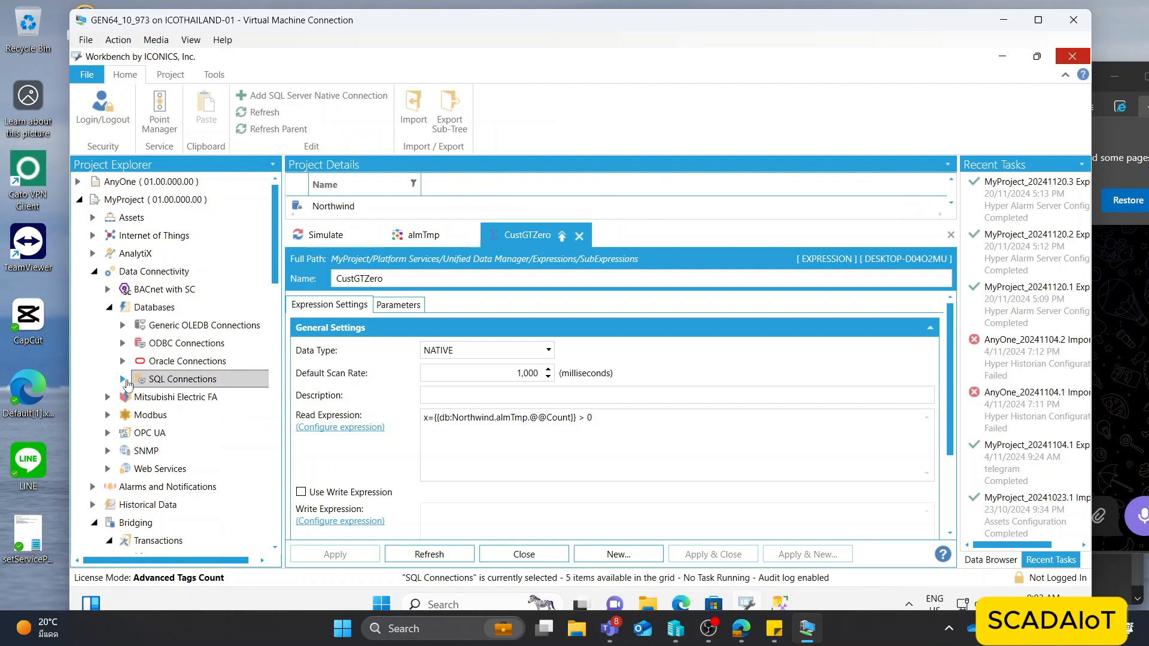
pyautogui.click(124, 380)
pyautogui.doubleClick(192, 396)
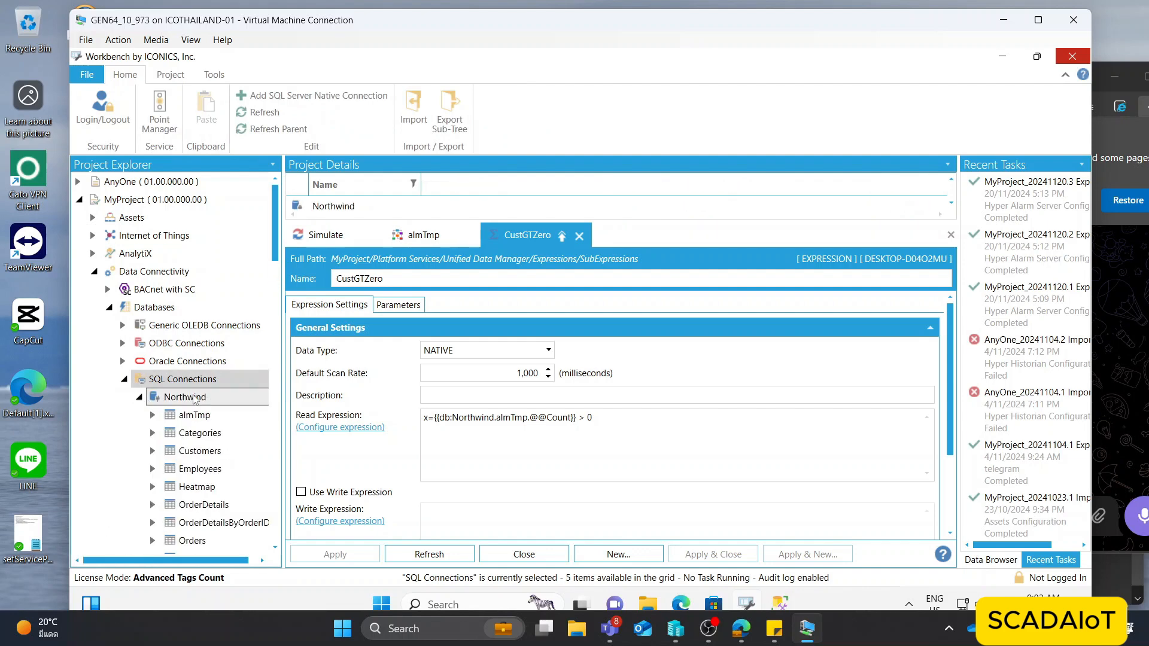
# Open the Northwind connection's almTmp data source for editing in a new tab.
pyautogui.scroll(-4, 195, 396)
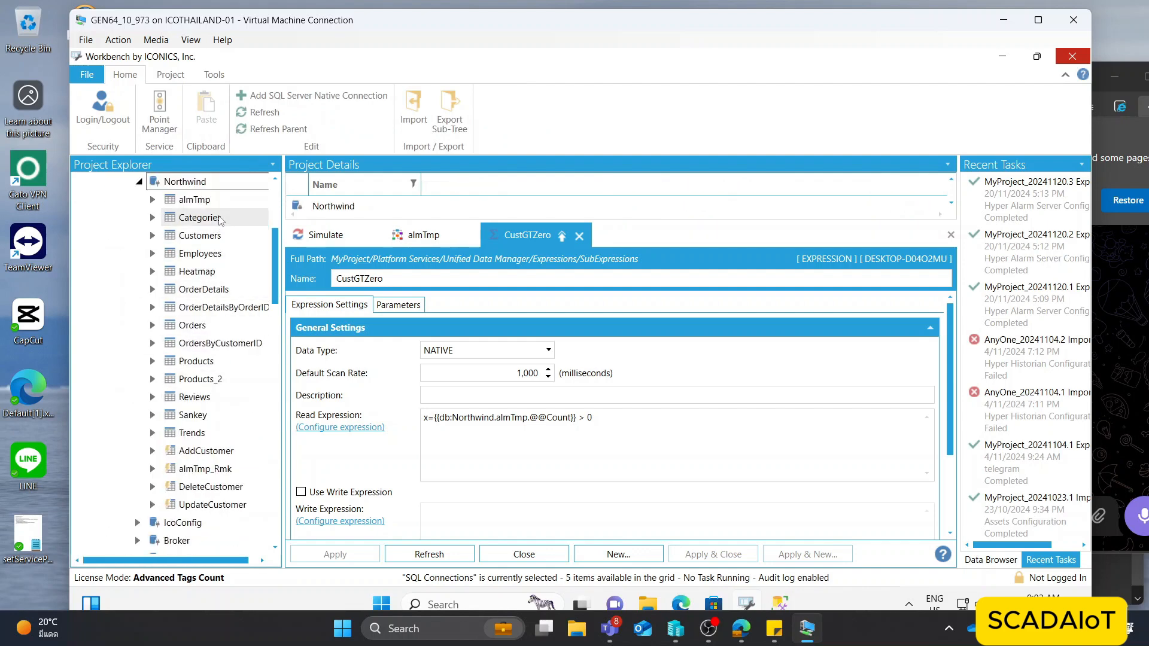
pyautogui.click(202, 201)
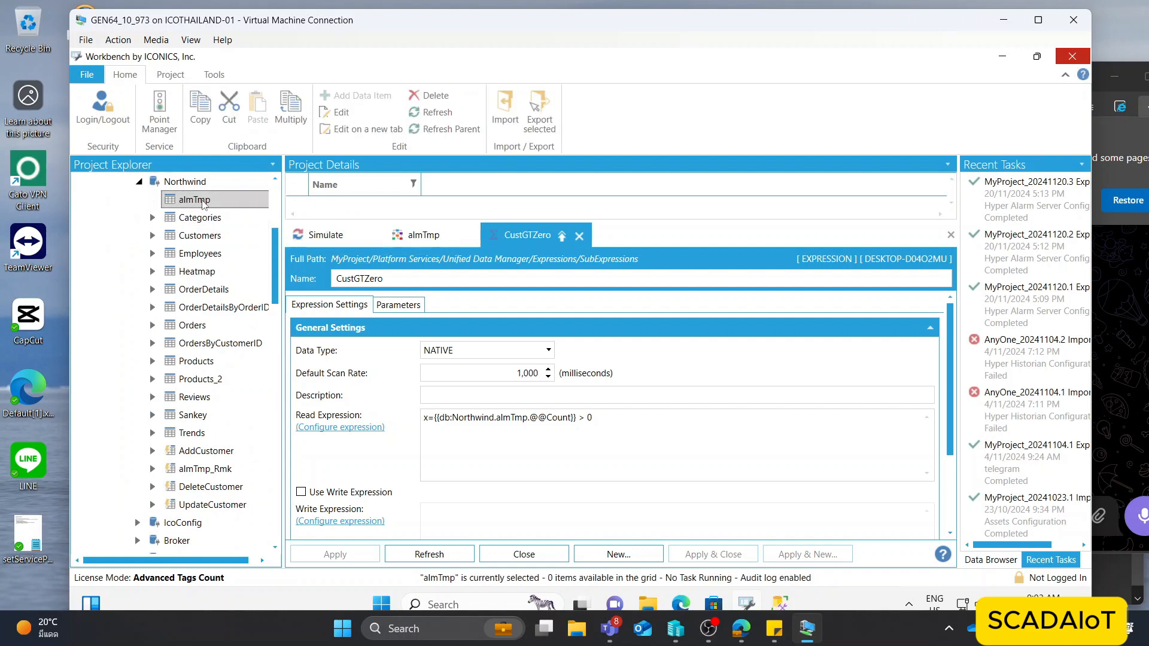
pyautogui.rightClick(202, 204)
pyautogui.click(246, 251)
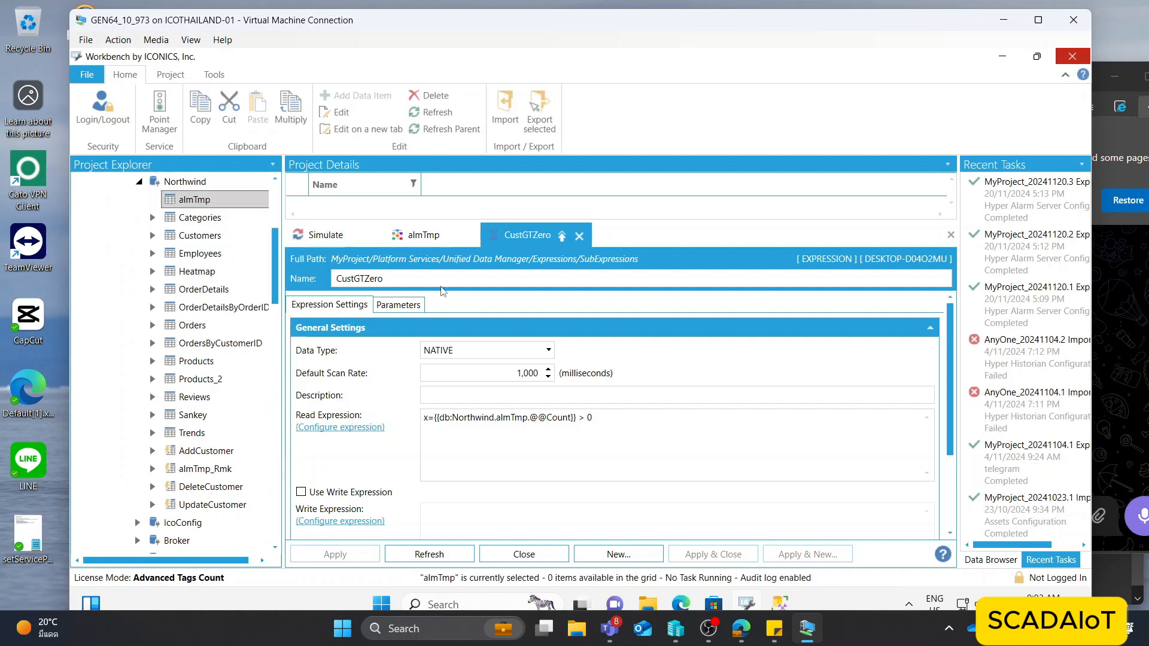